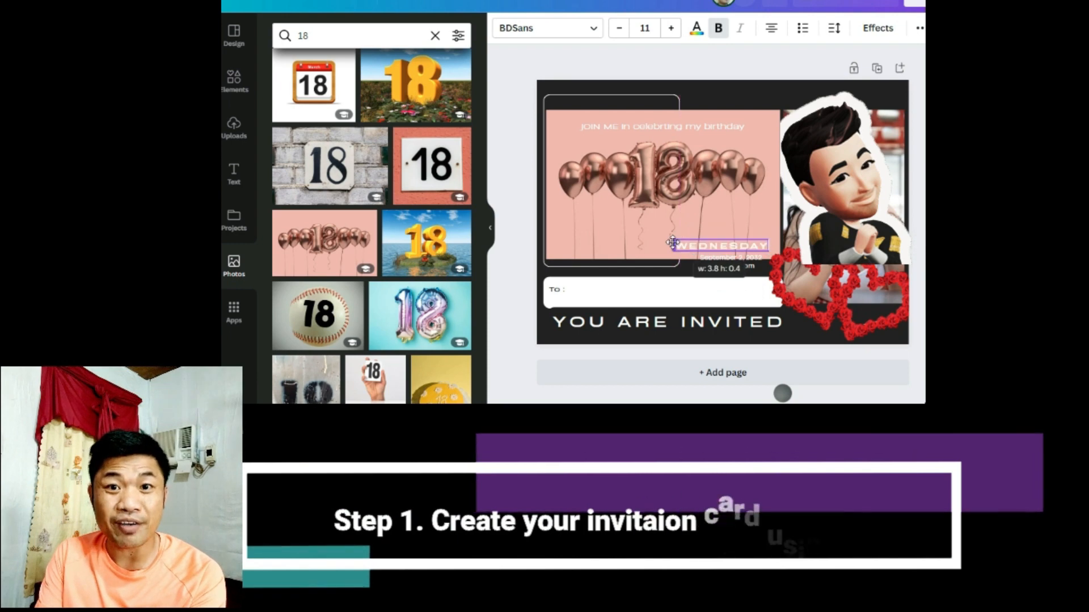
- Shorten the balloon photo from the bottom so the date area shows below it
click(749, 258)
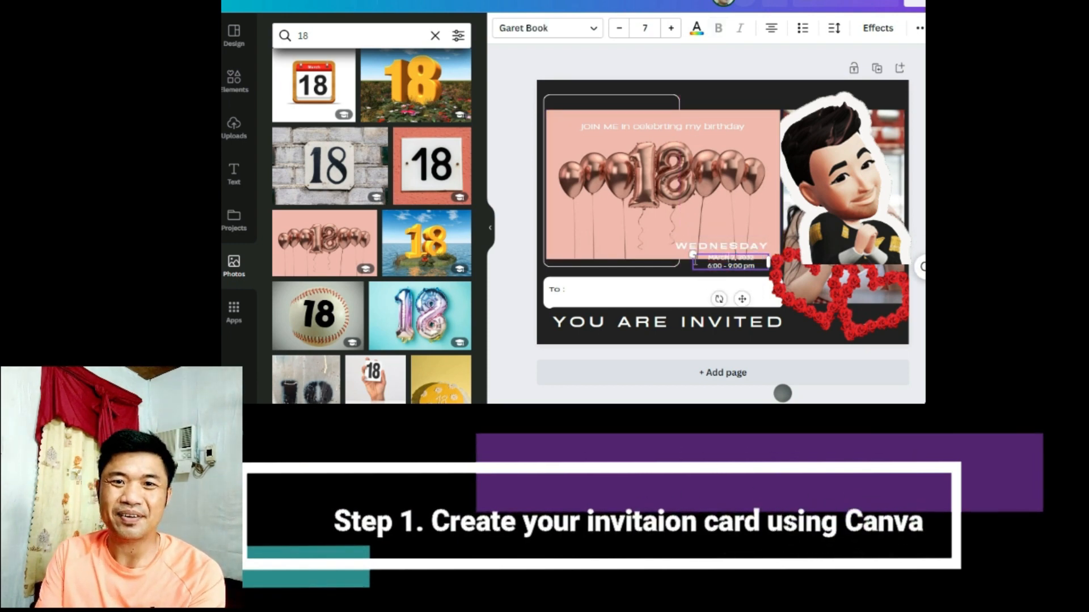
click(758, 259)
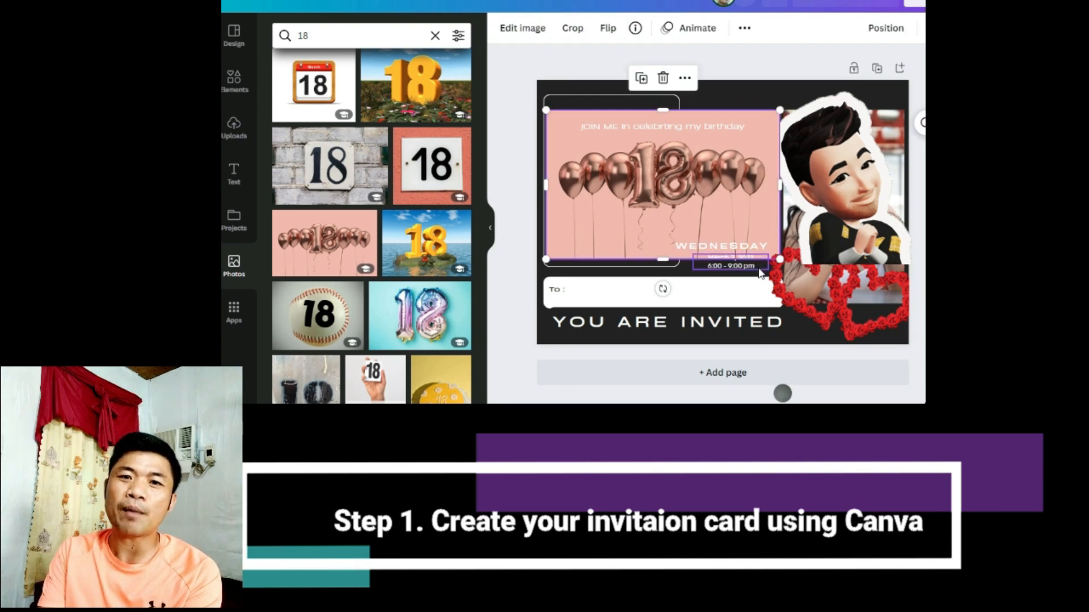
click(757, 264)
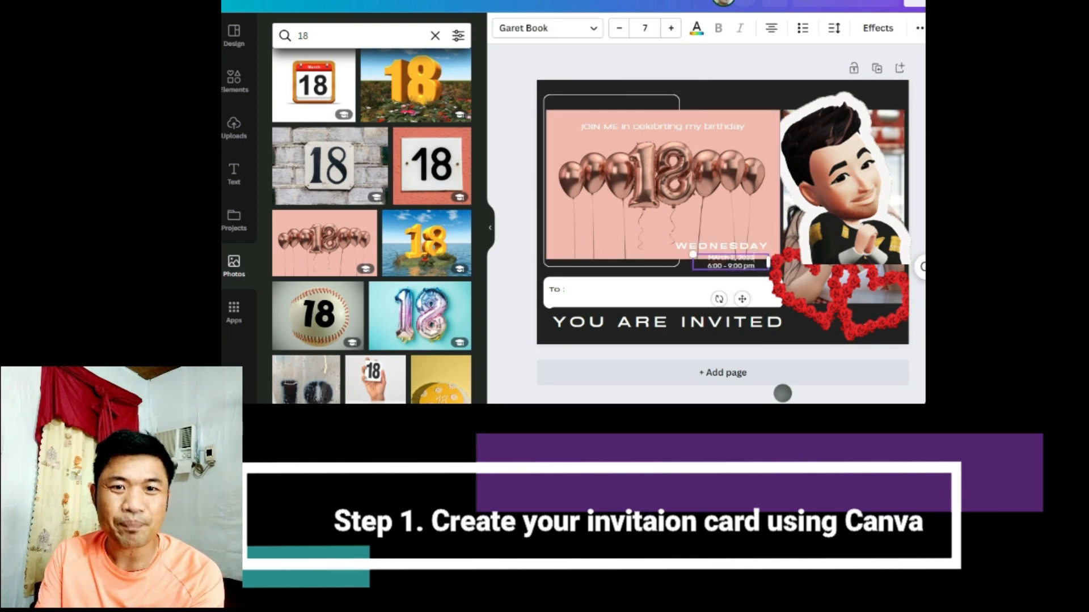
click(711, 217)
drag(668, 260, 668, 236)
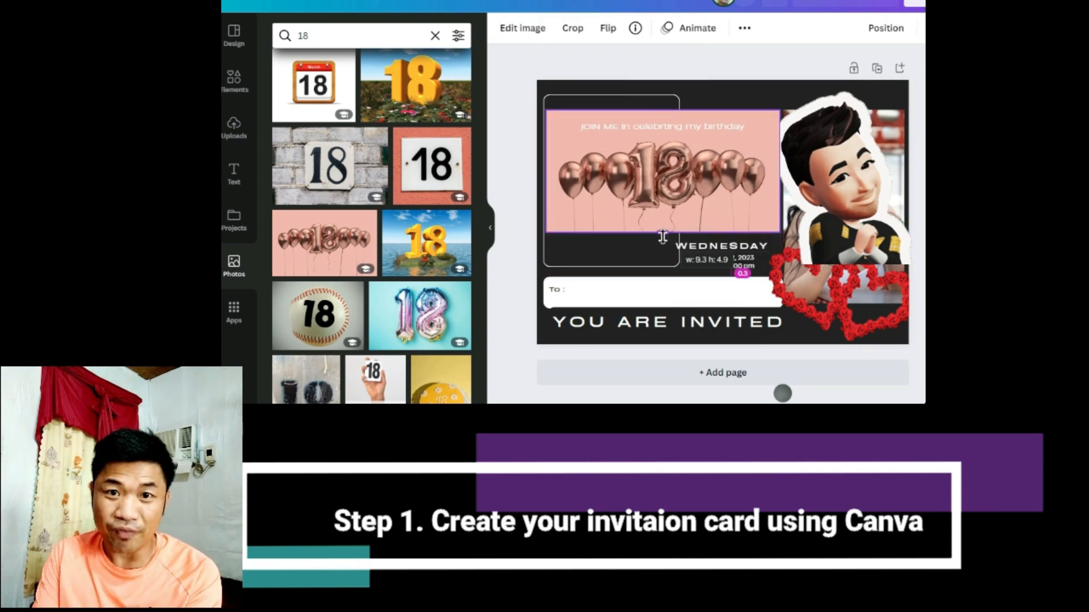
- Reshape the rounded box into a wide strip beneath the balloons
click(603, 257)
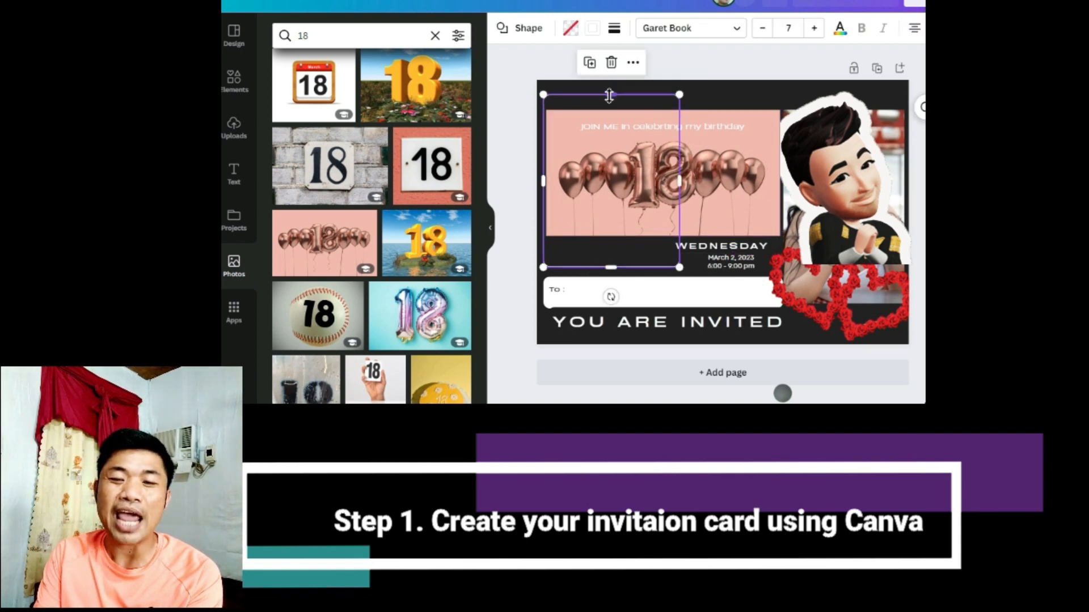
drag(608, 95, 609, 153)
drag(611, 266, 610, 235)
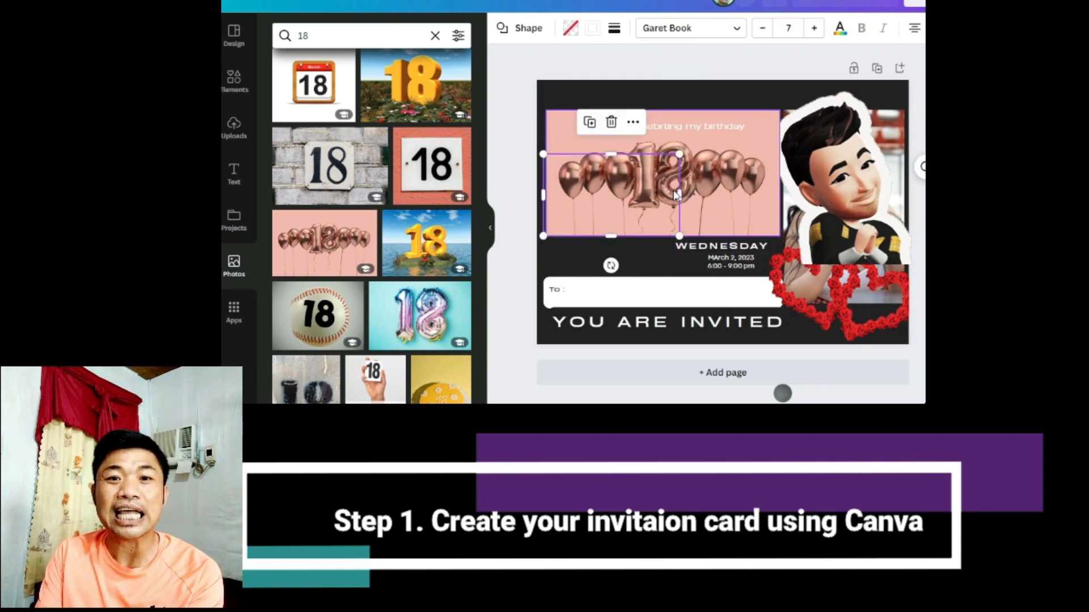
drag(678, 196, 855, 196)
drag(747, 156, 724, 214)
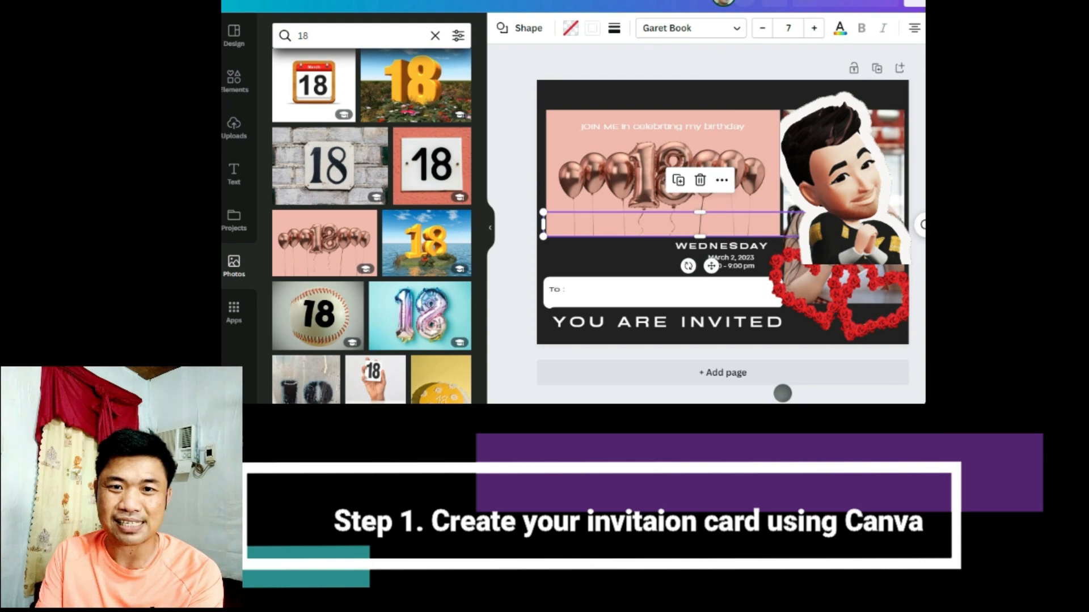
drag(545, 213, 673, 276)
drag(752, 224, 752, 245)
drag(858, 263, 777, 260)
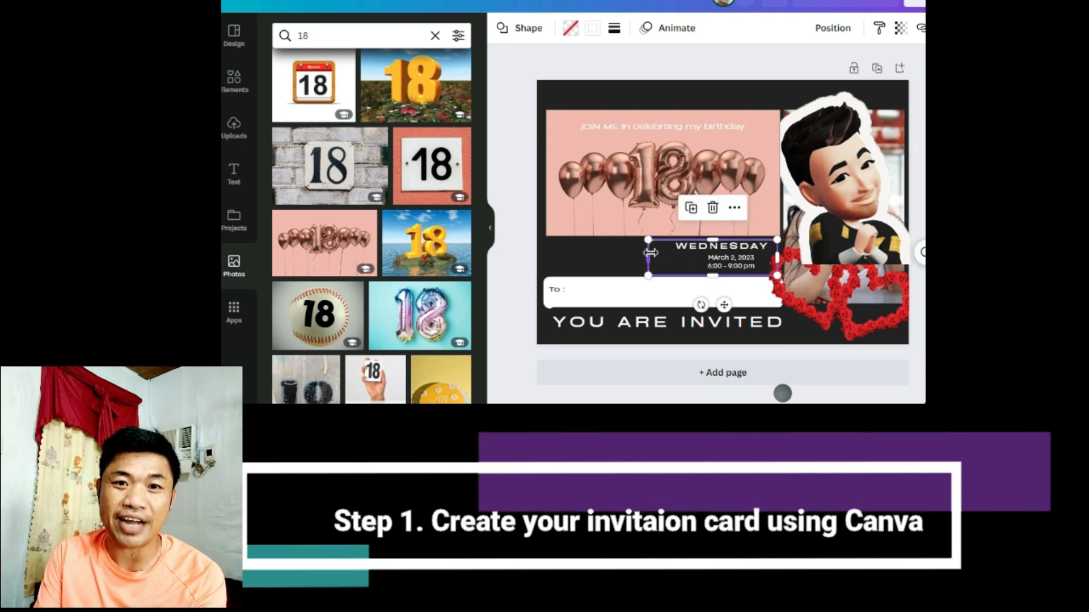
drag(650, 253, 549, 254)
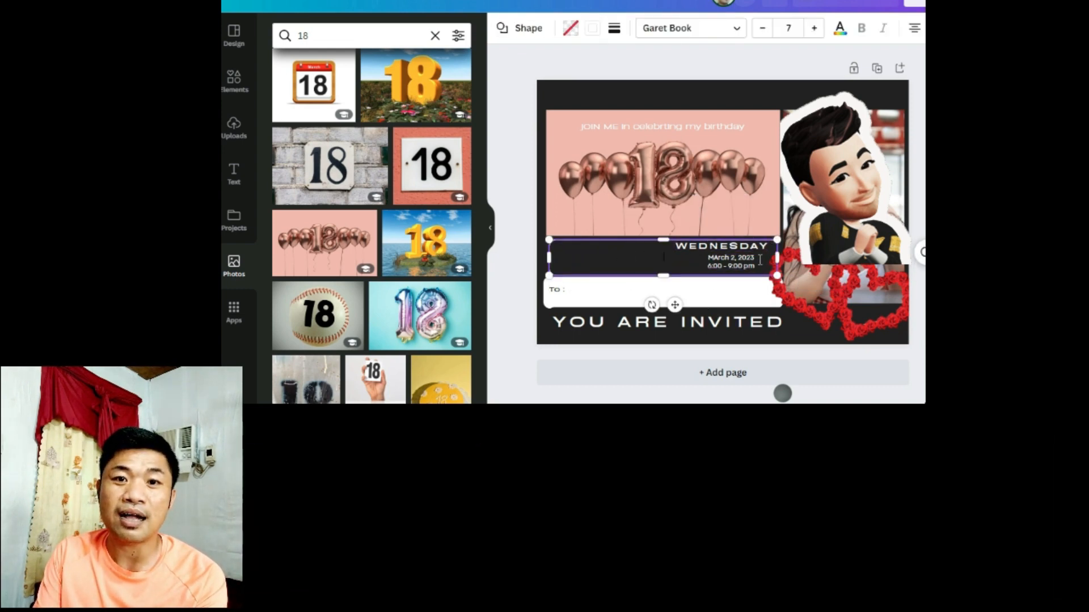
- Move WEDNESDAY and the March 2, 2023 date text left into the box, then narrow it
click(711, 254)
drag(711, 254, 593, 262)
click(731, 270)
drag(731, 274, 597, 269)
click(719, 264)
drag(777, 258, 673, 258)
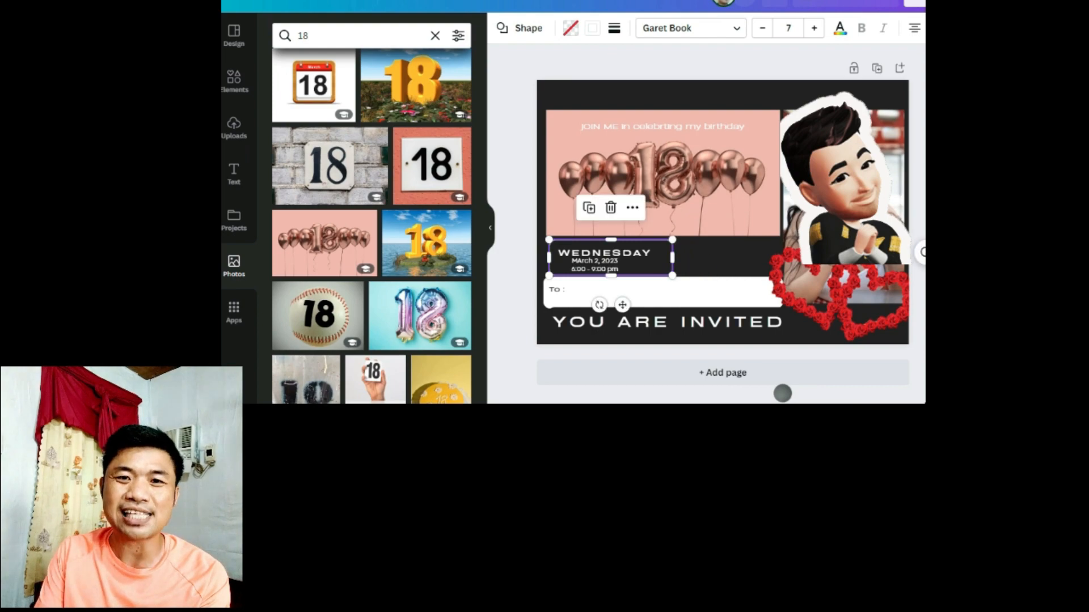
click(233, 79)
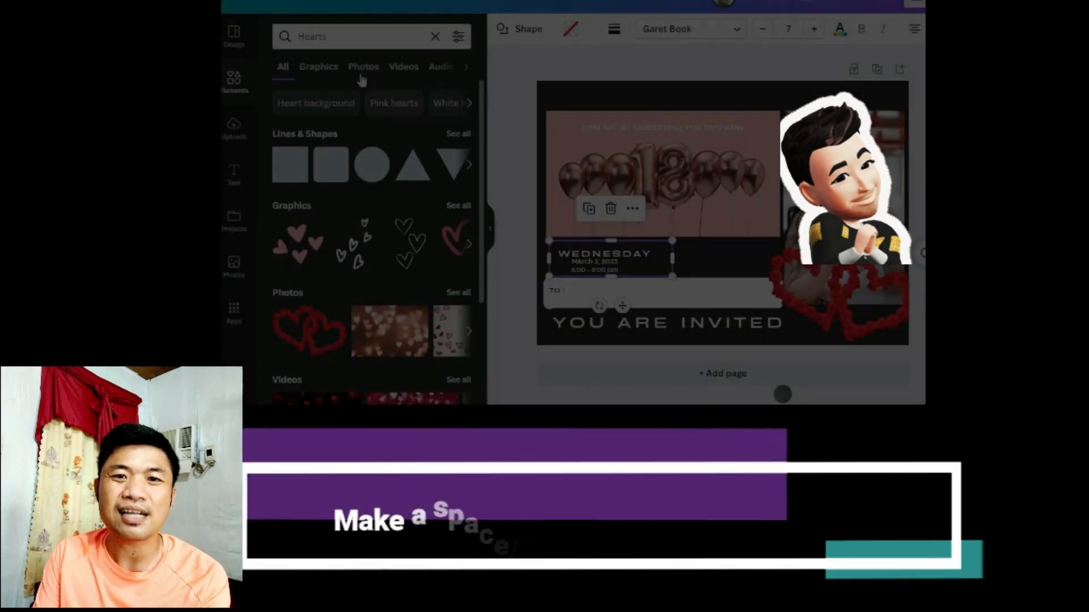
- Add a heading text box containing the sample recipient's full name
click(337, 35)
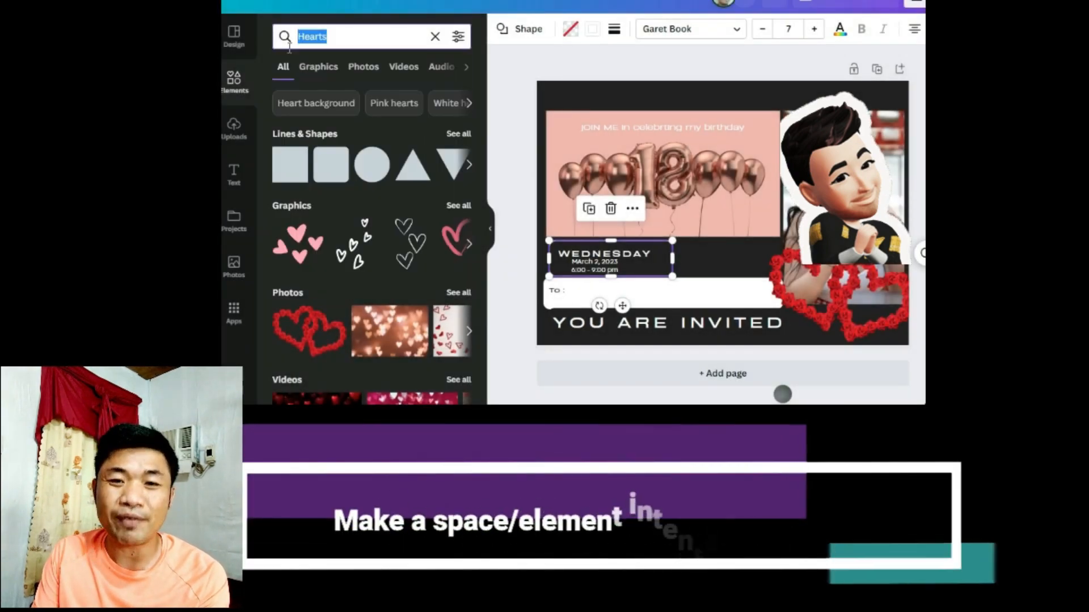
click(729, 267)
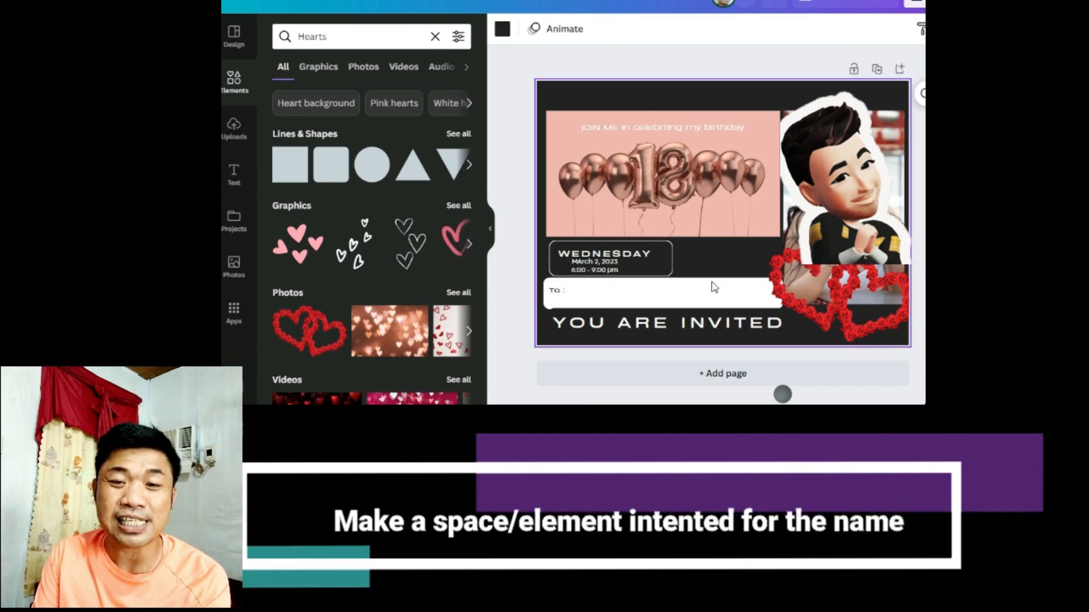
click(234, 177)
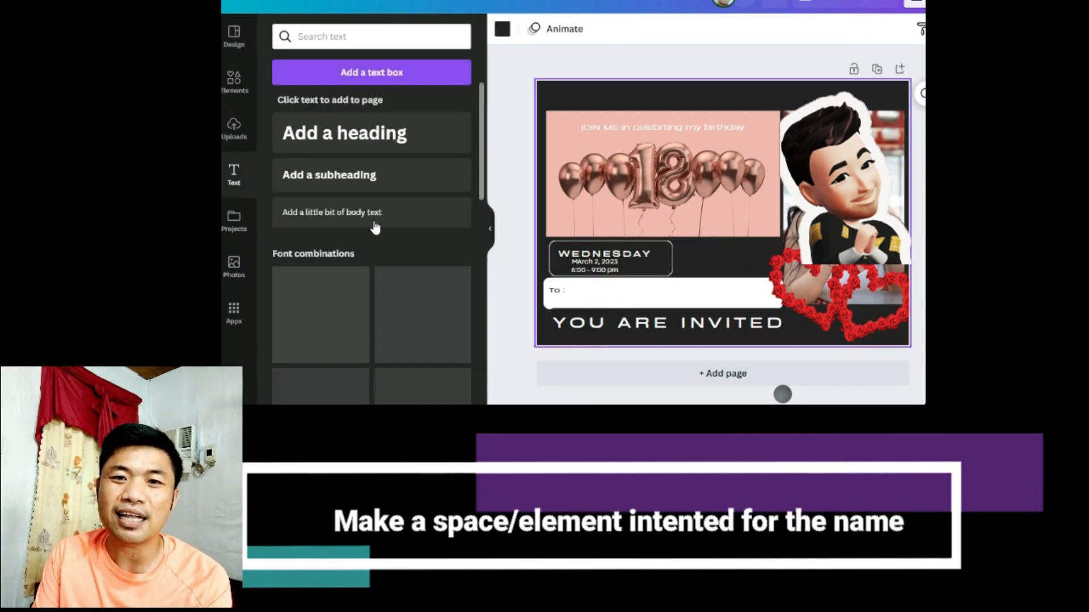
click(378, 144)
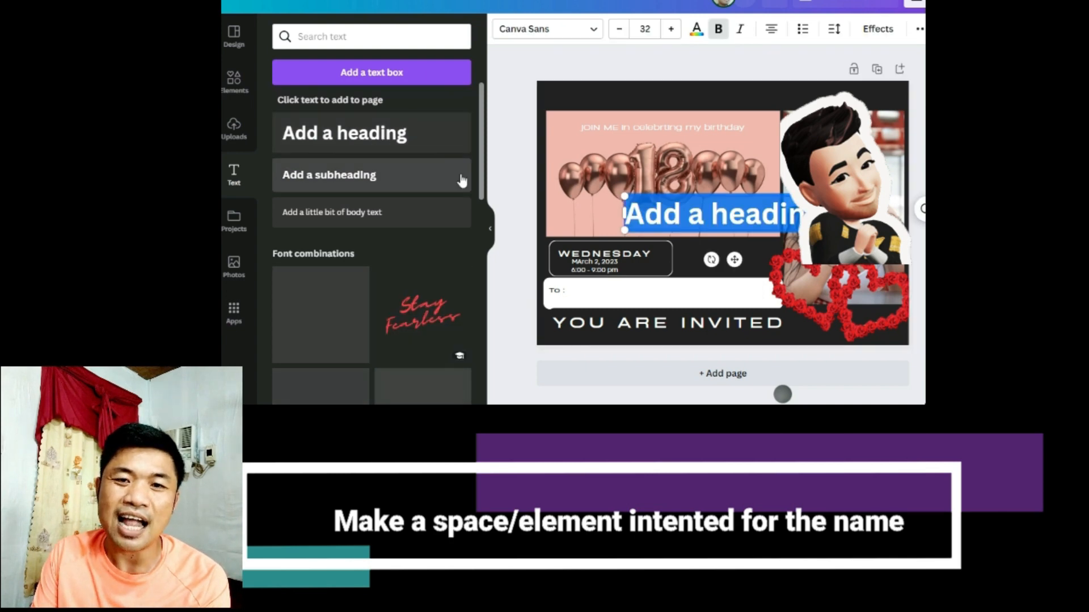
text(Lovely Cruz)
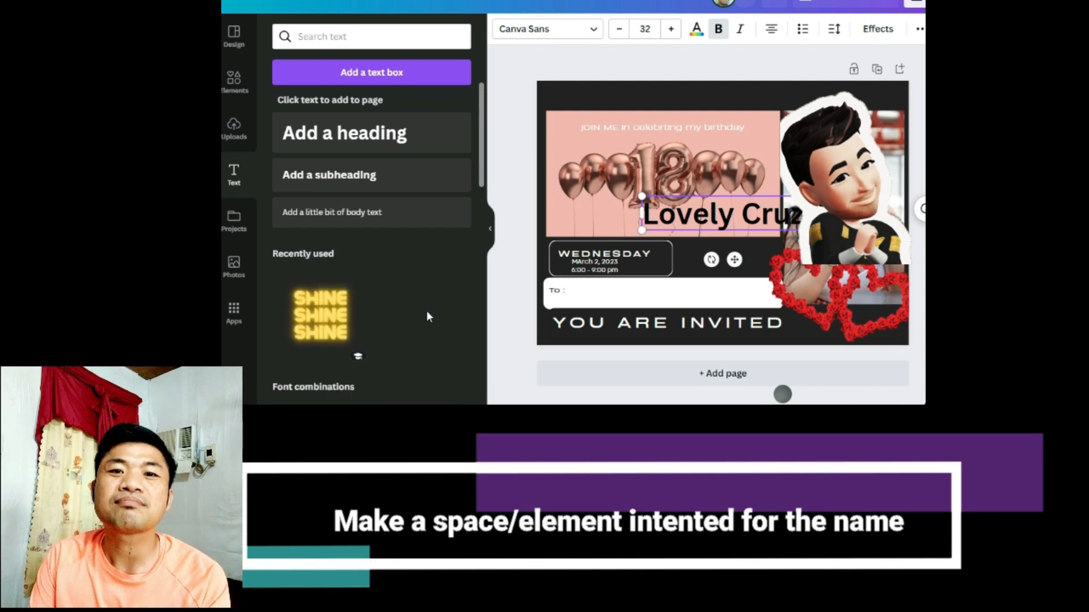
- Add the Stay Fearless font combination and replace Stay with the recipient's name on two lines
scroll(430, 324, down, 3)
click(443, 271)
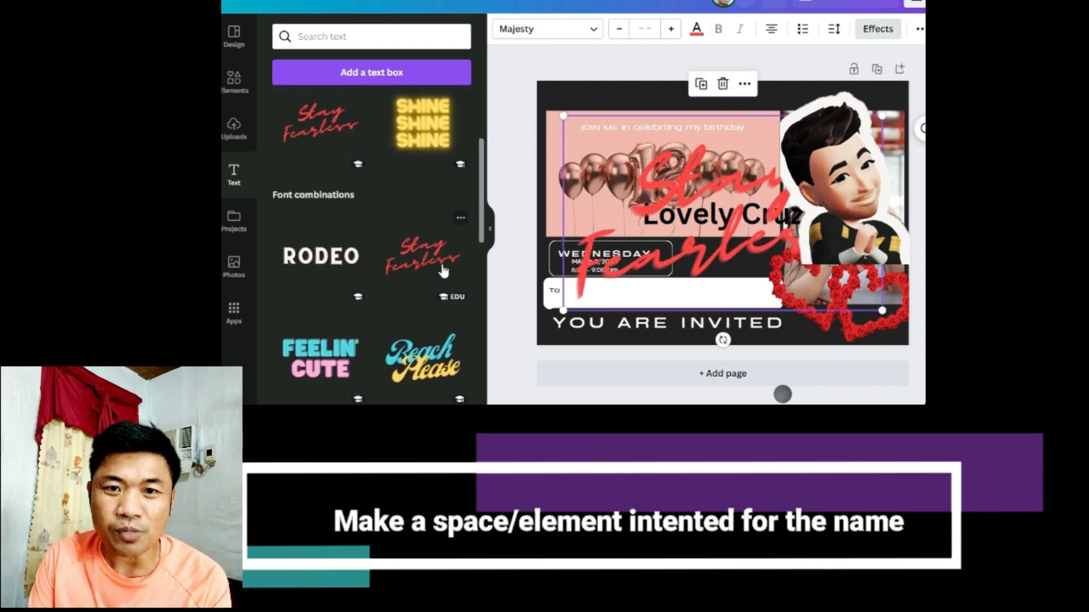
click(626, 195)
double_click(605, 191)
text(Lovely)
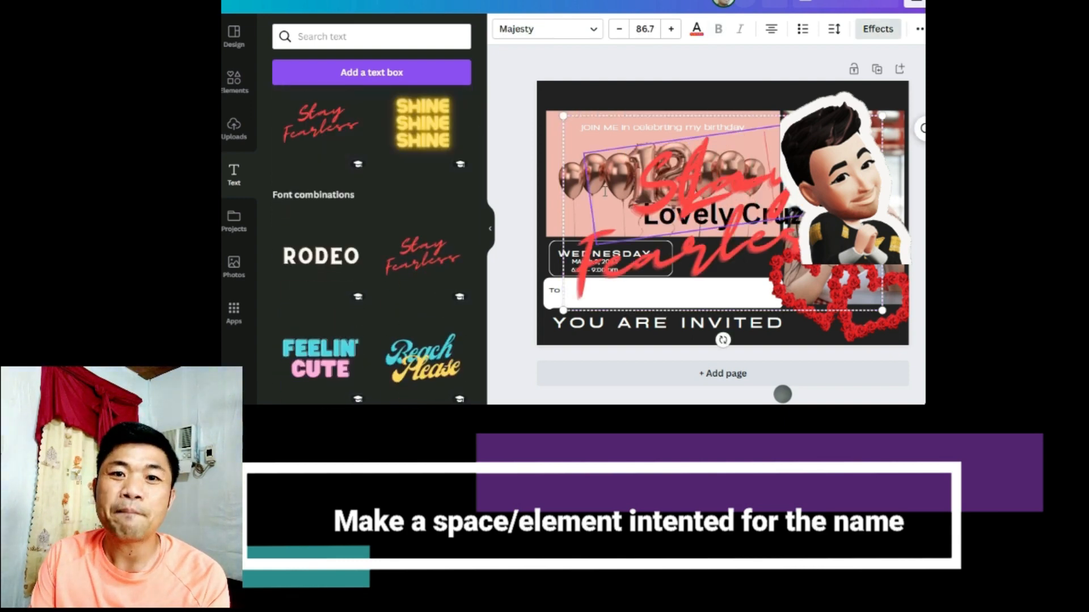
key(Return)
key(BackSpace)
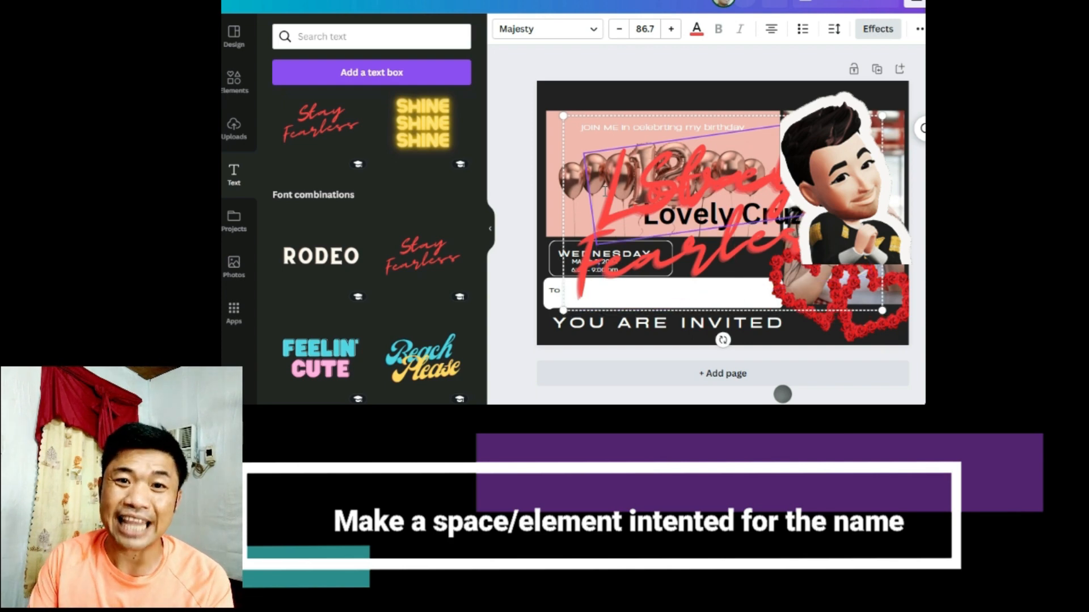
key(Return)
text(Cruz)
click(777, 63)
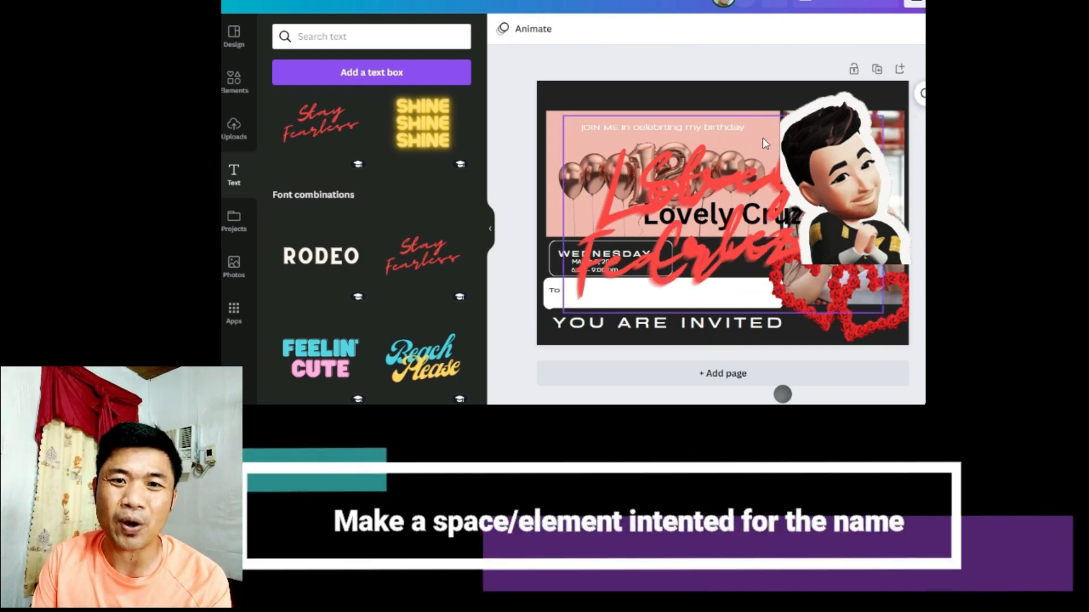
- Move the red script name down right and delete the Stay text and plain heading
click(764, 141)
drag(763, 141, 844, 258)
click(749, 179)
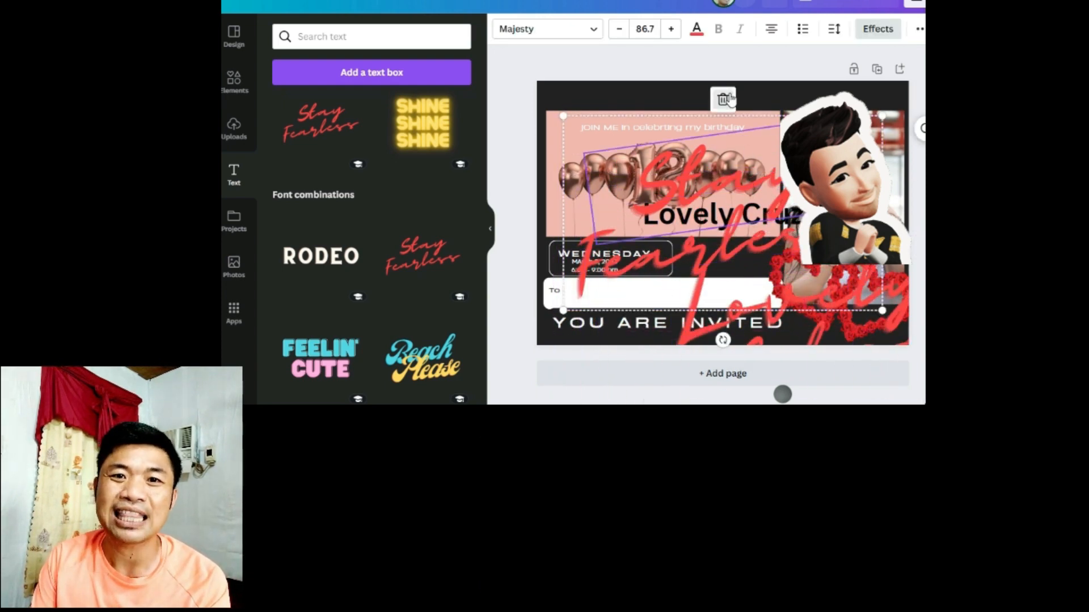
click(729, 99)
click(732, 216)
click(725, 165)
click(769, 268)
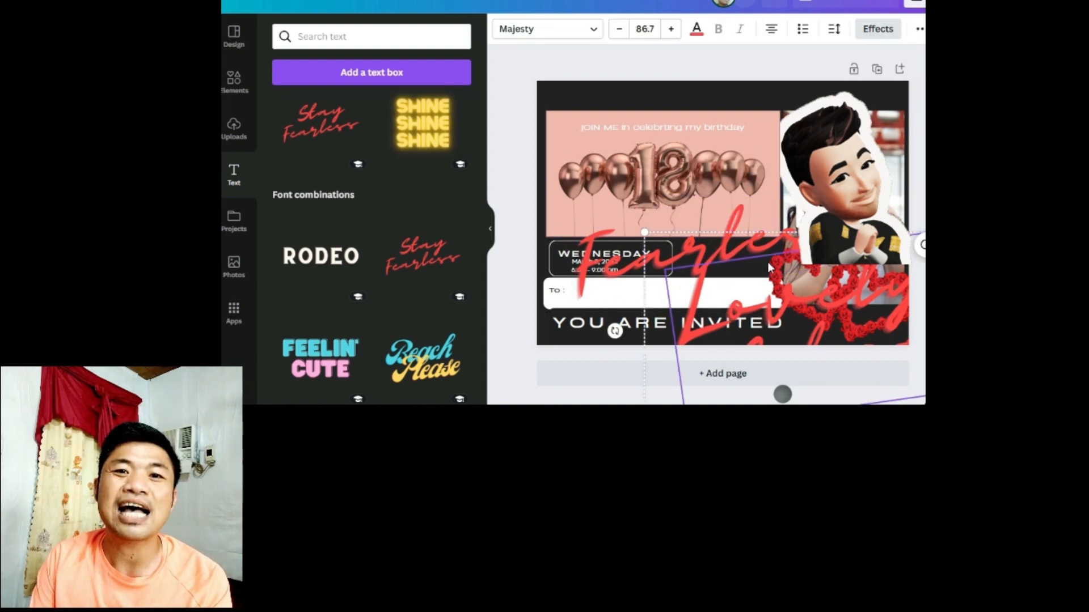
click(732, 63)
click(735, 250)
- Shrink the script name to 34.5, reposition it and Fearless, and delete the duplicate Fearless
click(739, 231)
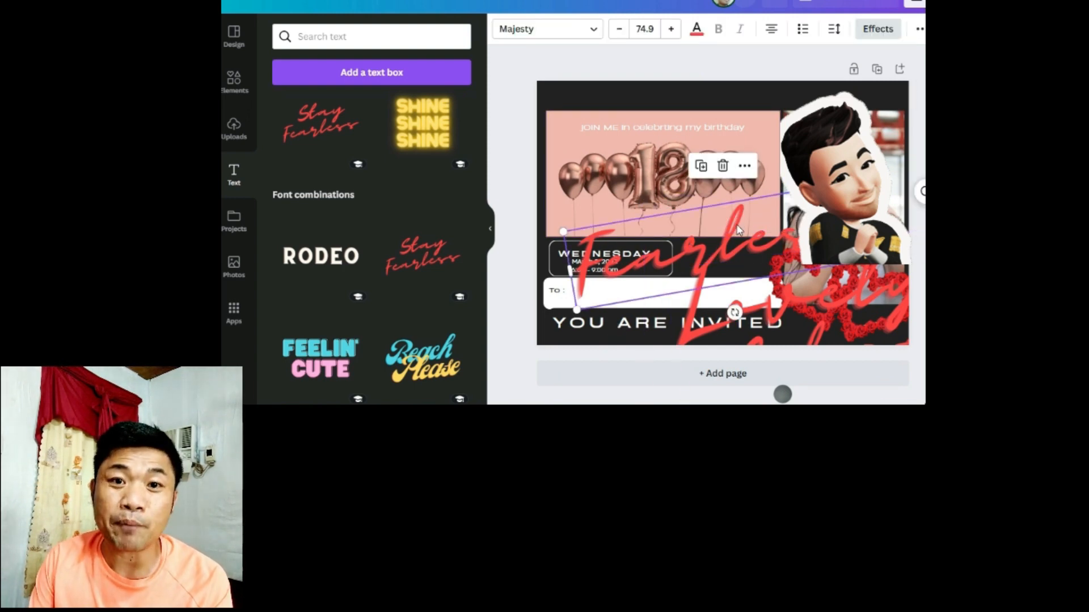
drag(576, 310, 704, 253)
drag(803, 228, 706, 230)
drag(763, 318, 722, 257)
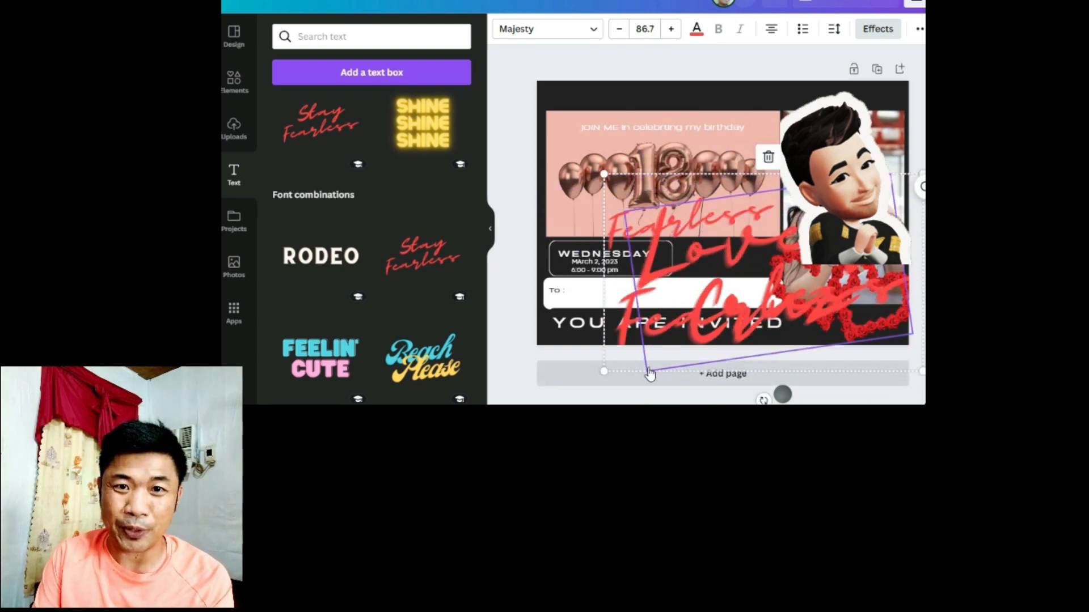
drag(650, 373, 796, 253)
drag(848, 204, 762, 261)
click(729, 278)
key(Delete)
- Shrink Fearless to 18.3 and nudge the name up just beneath it
click(738, 265)
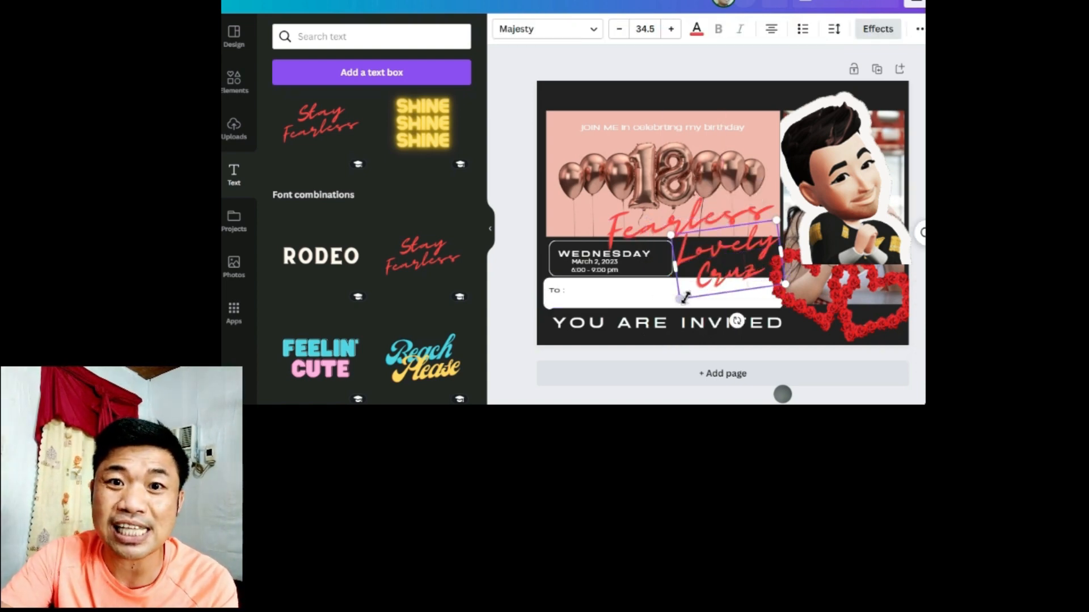
click(633, 228)
drag(608, 254, 732, 221)
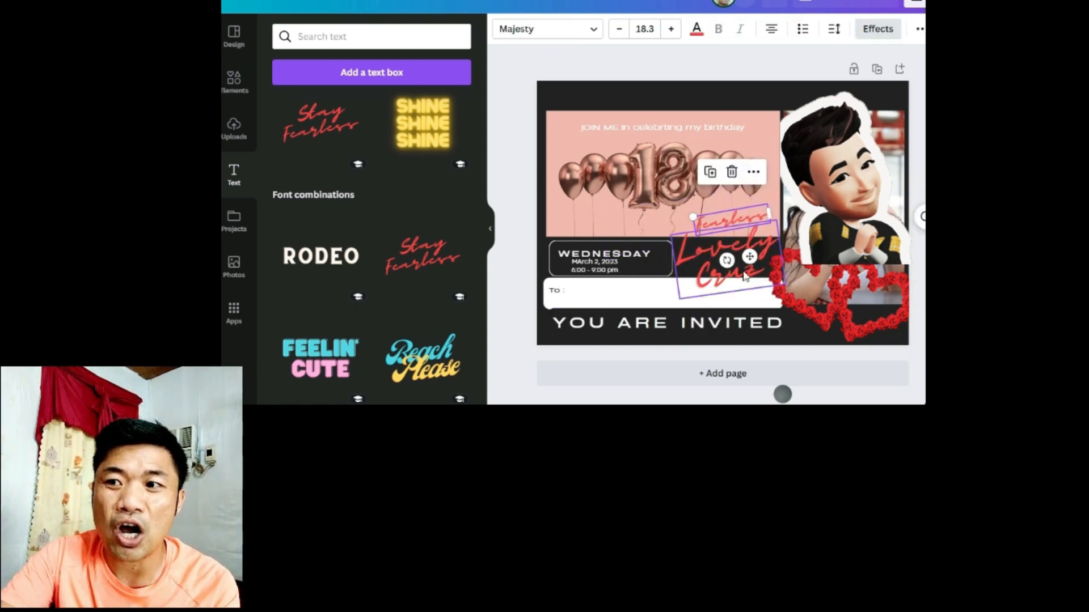
drag(743, 267, 744, 254)
click(732, 210)
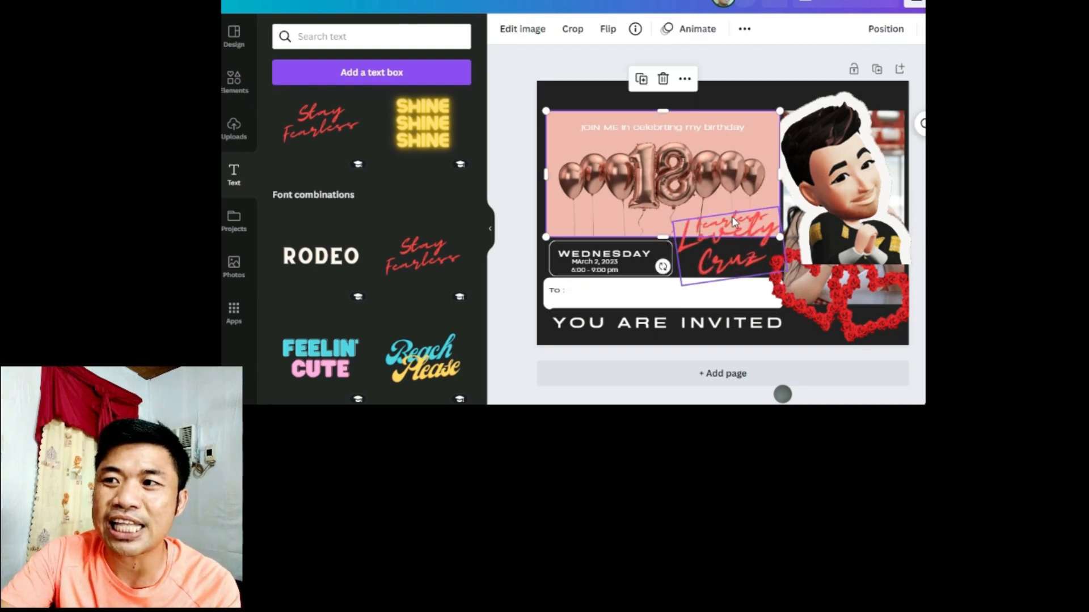
- Duplicate the script name, nudge the balloon photo, and check the birthday text's colour options
click(726, 253)
click(713, 180)
click(742, 140)
drag(745, 127, 743, 129)
double_click(737, 128)
click(693, 38)
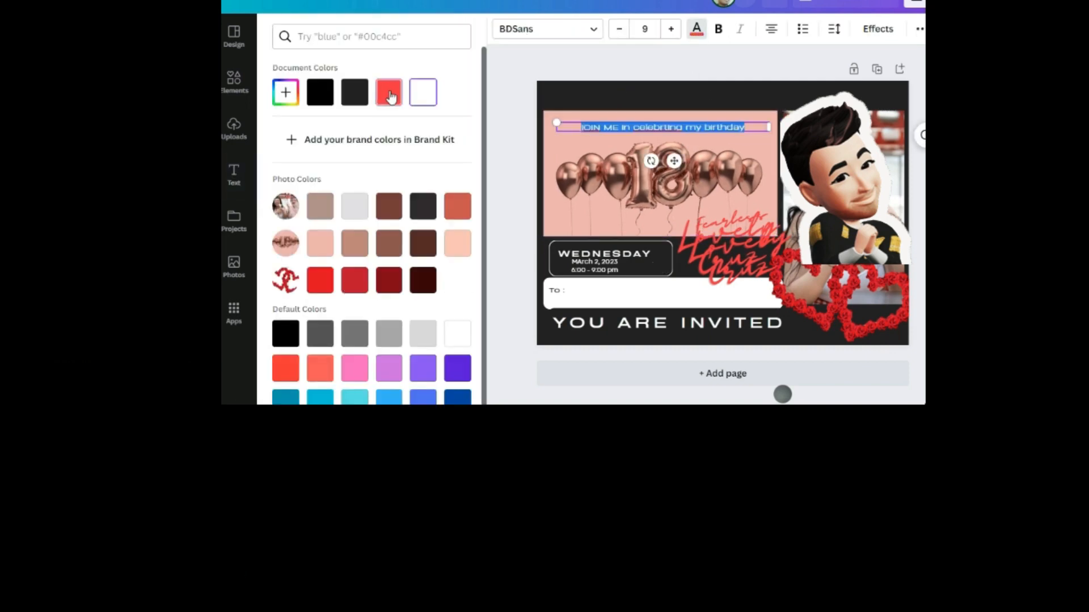
click(850, 200)
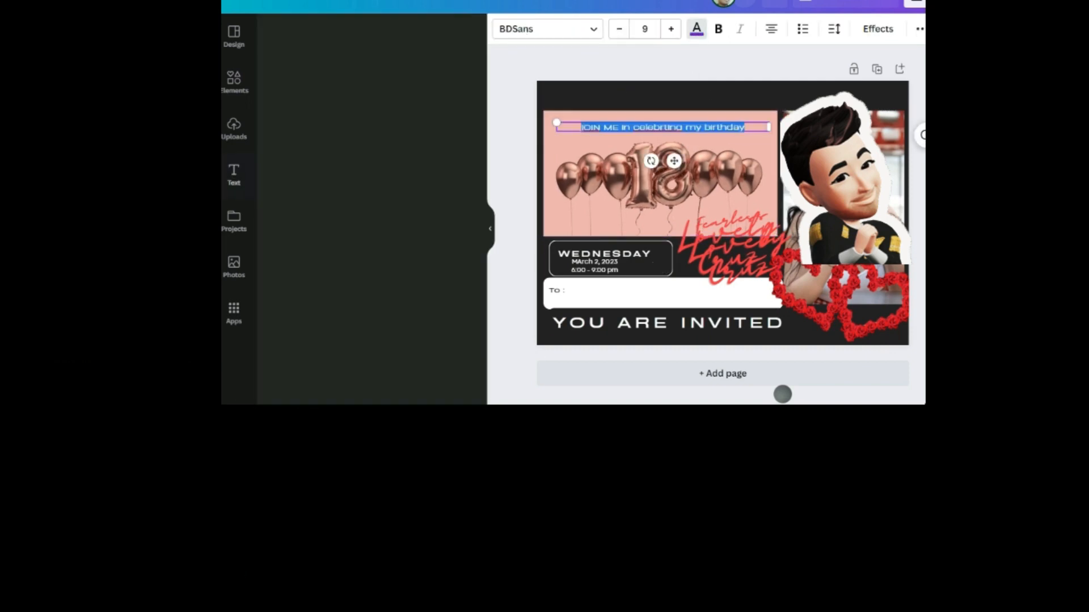
- Move the red script name onto the balloon panel's lower right and delete the blank Page 2
click(740, 241)
mouse_move(741, 220)
mouse_down()
mouse_move(720, 118)
mouse_move(829, 74)
mouse_move(794, 108)
mouse_move(733, 248)
mouse_move(745, 203)
mouse_move(723, 202)
mouse_move(753, 211)
mouse_up()
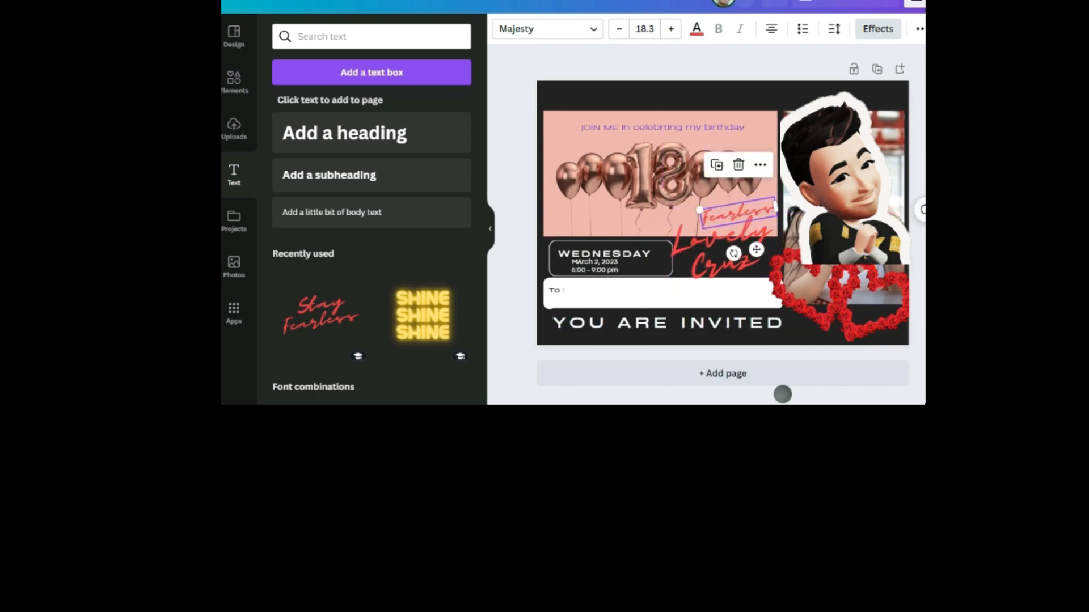
click(692, 355)
click(689, 371)
scroll(624, 322, up, 5)
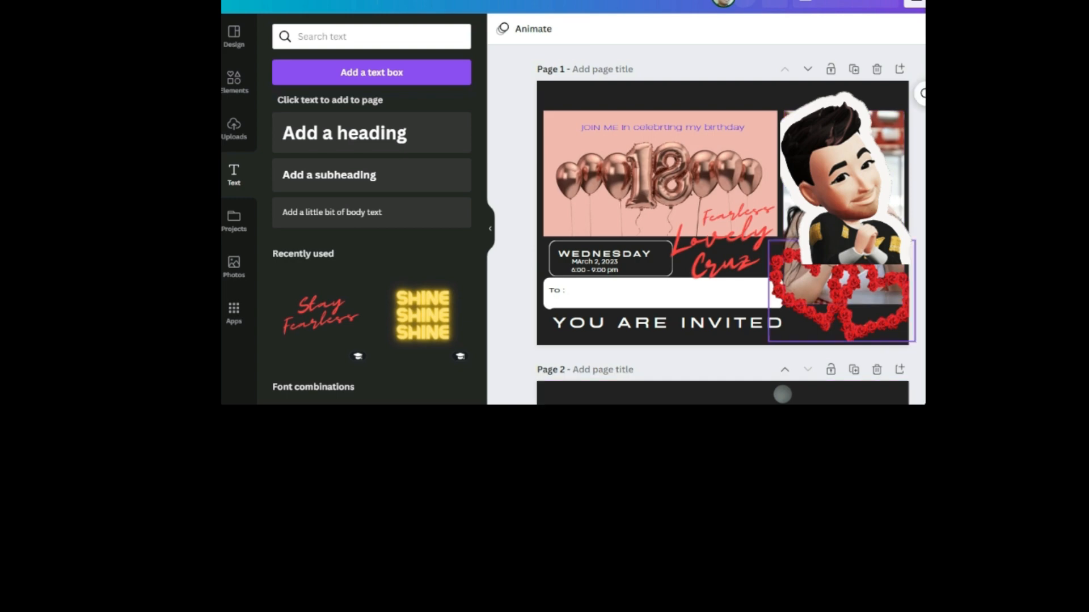
scroll(849, 284, down, 3)
click(876, 175)
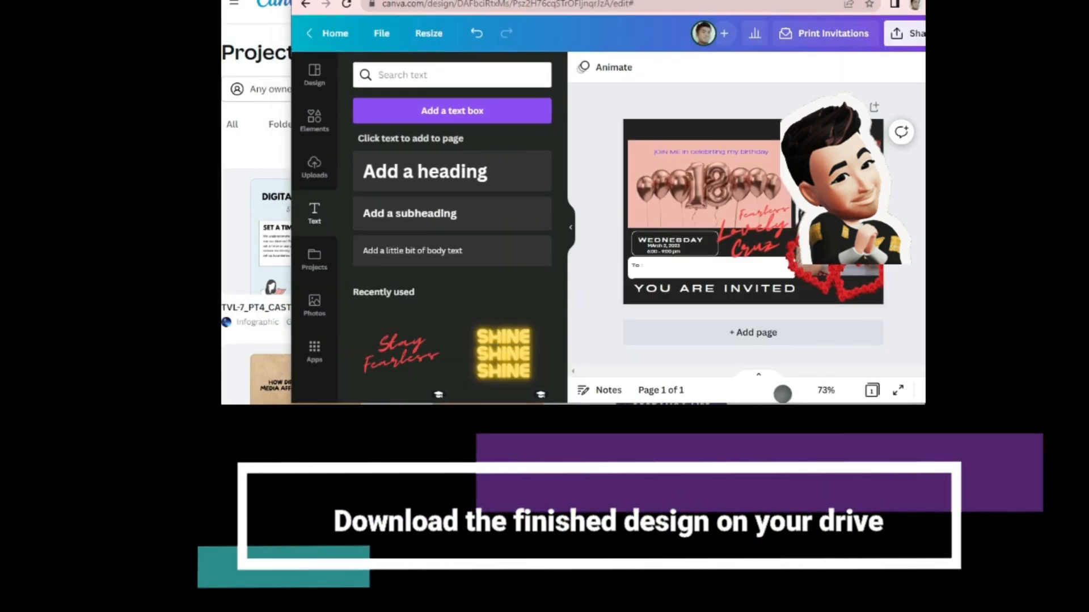
- Download the invitation through Share as a 1,748 × 1,240 px PNG image
click(887, 27)
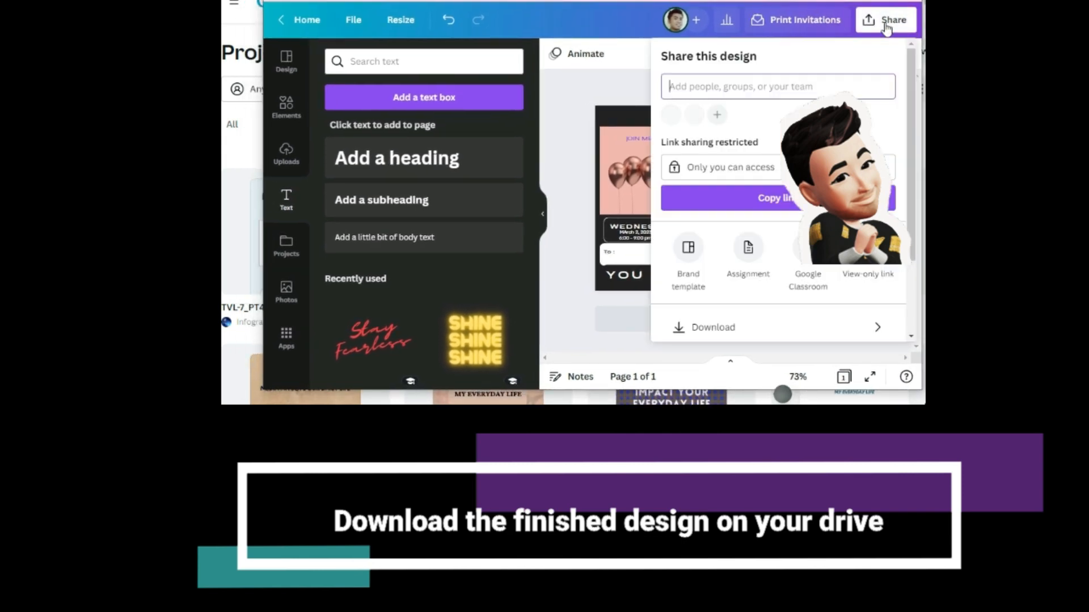
scroll(840, 283, down, 2)
click(708, 224)
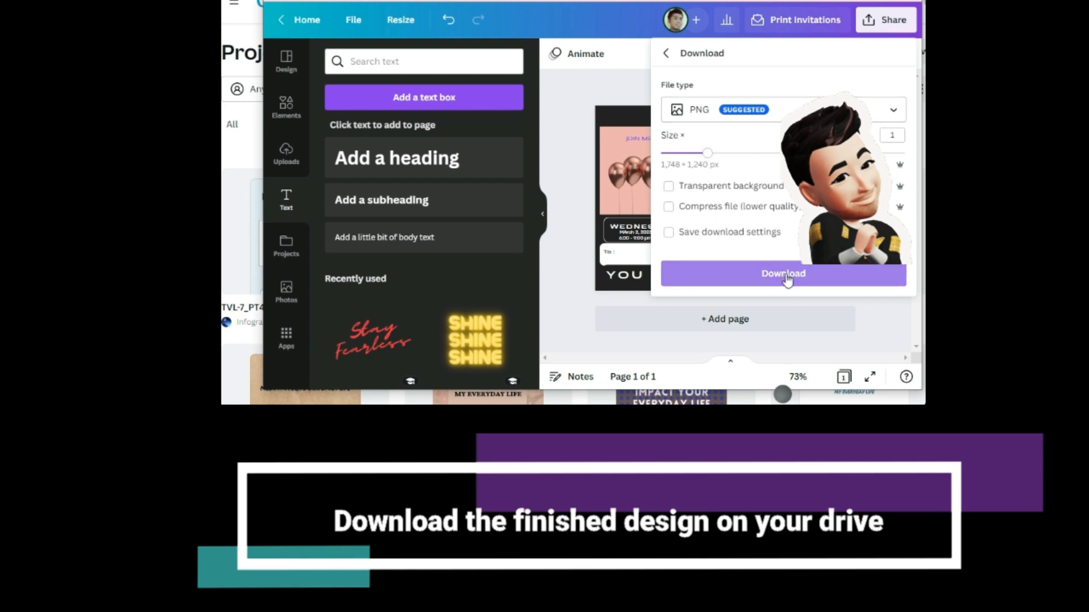
click(731, 274)
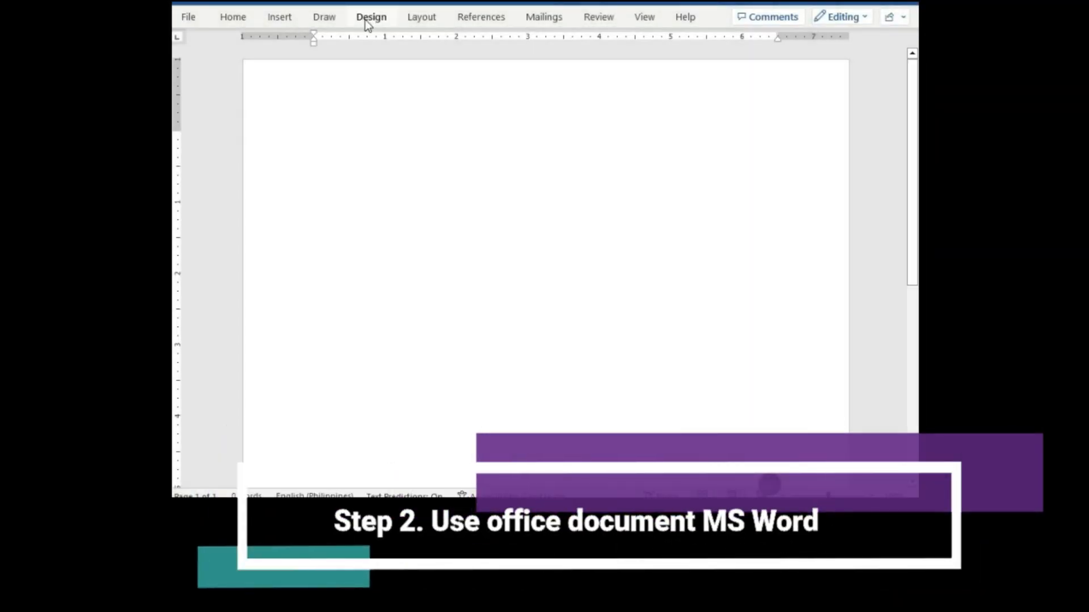
- Check the blank document's A4 paper size, then bring up the Pictures insert source menu
click(370, 19)
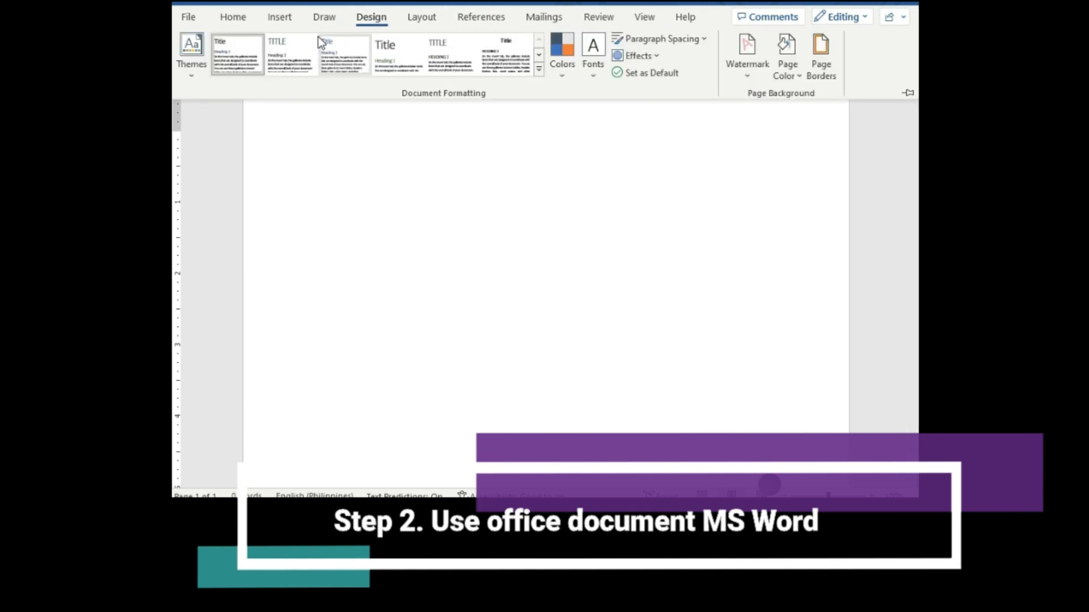
click(233, 17)
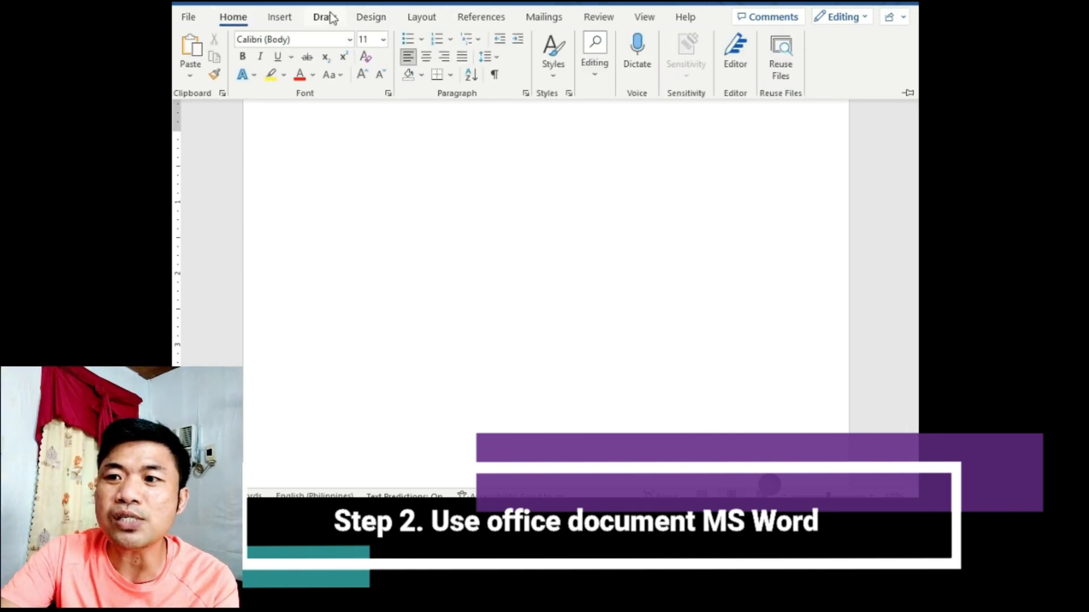
click(421, 18)
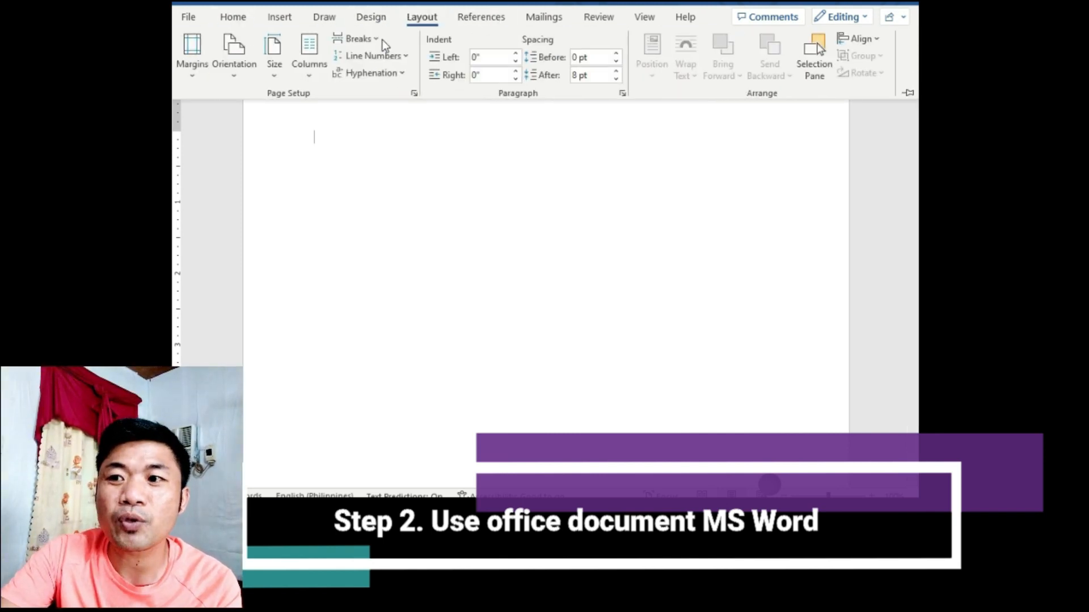
click(274, 62)
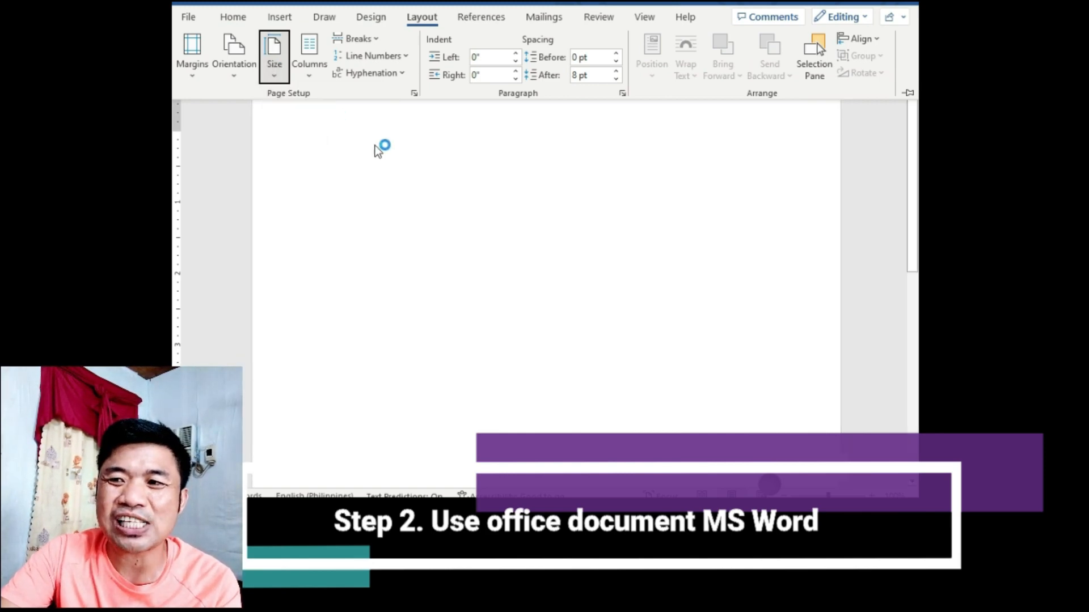
click(280, 17)
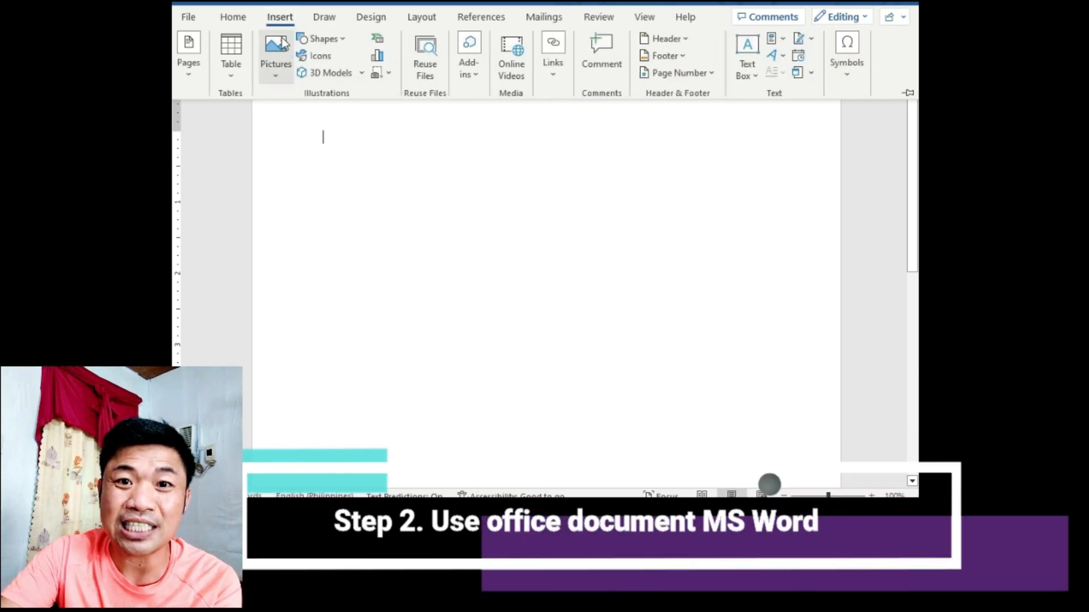
click(276, 63)
- Insert the invitation card PNG from Downloads onto the page and bring up its picture options
click(312, 122)
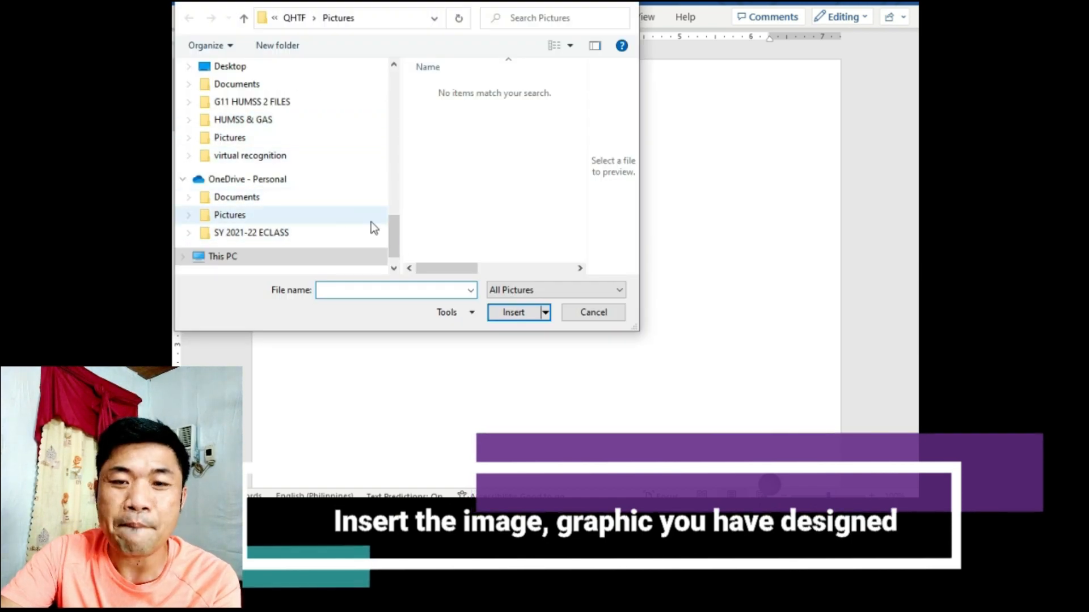
drag(395, 234, 400, 51)
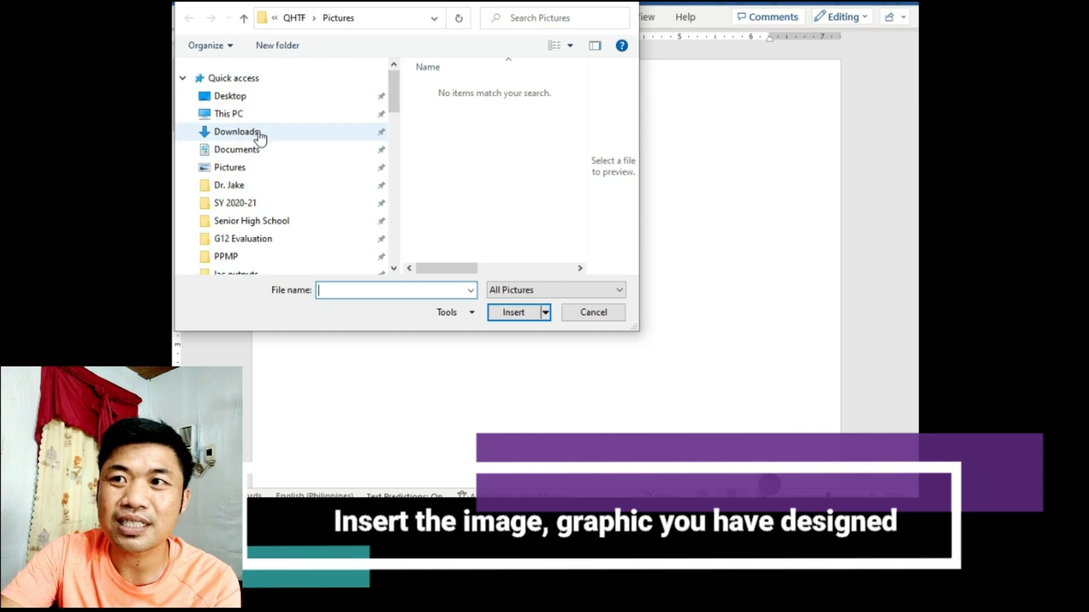
click(267, 132)
click(452, 129)
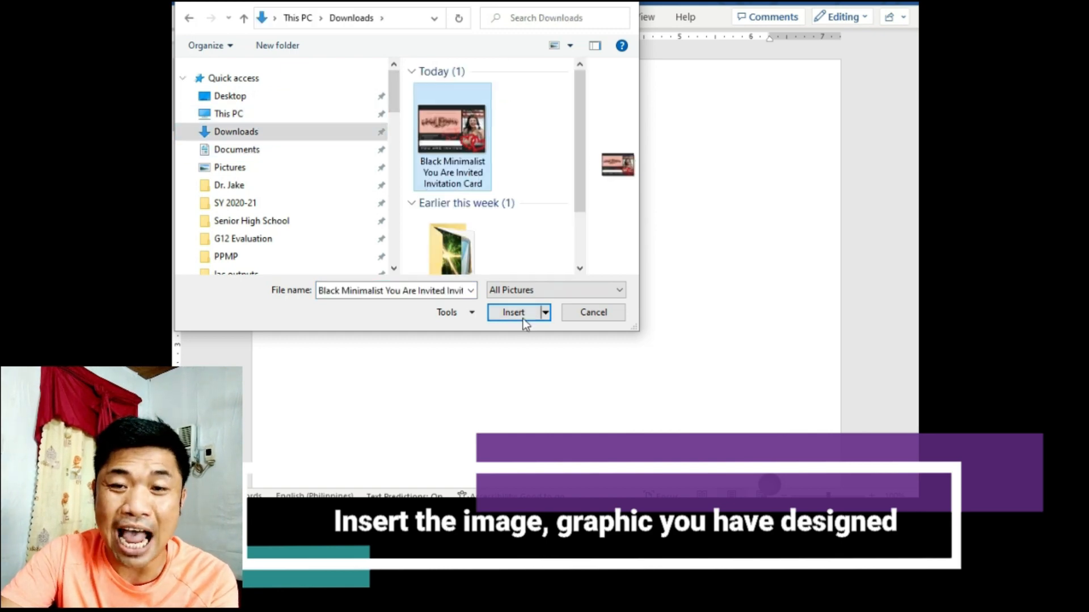
click(522, 316)
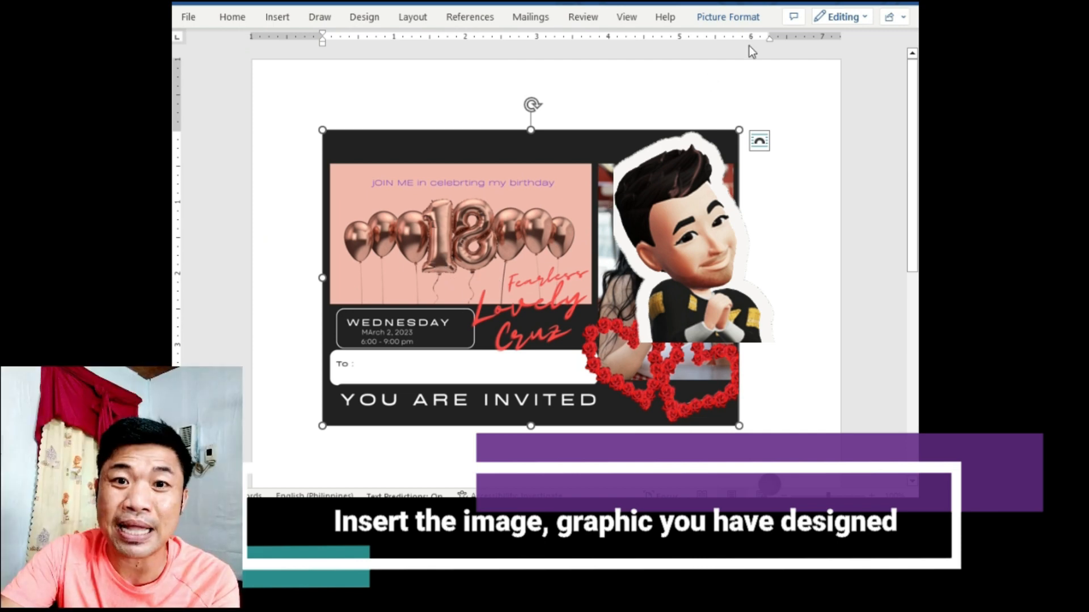
scroll(740, 119, down, 1)
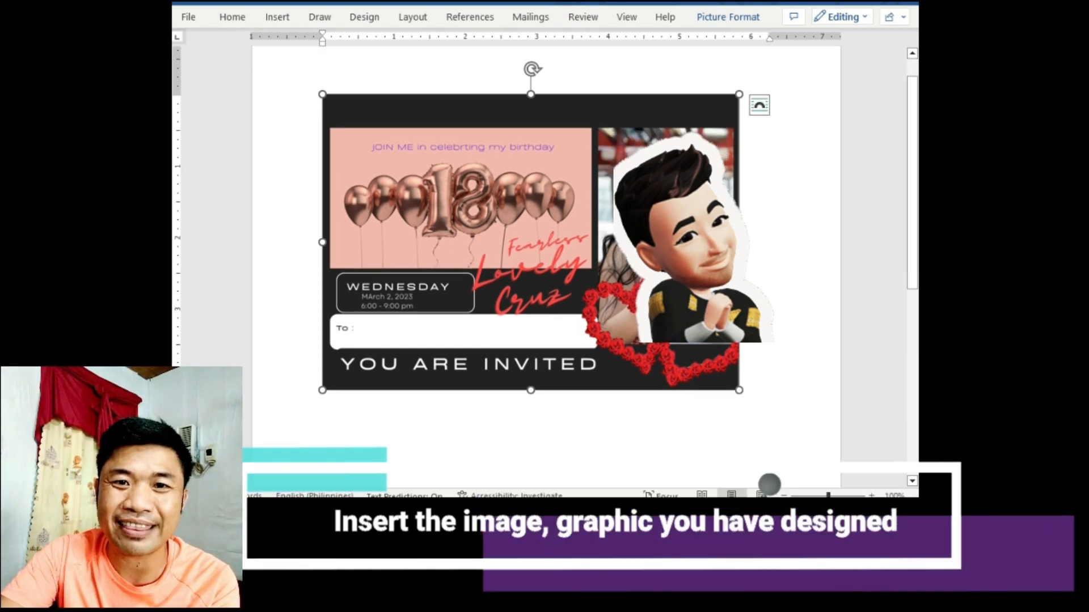
click(783, 157)
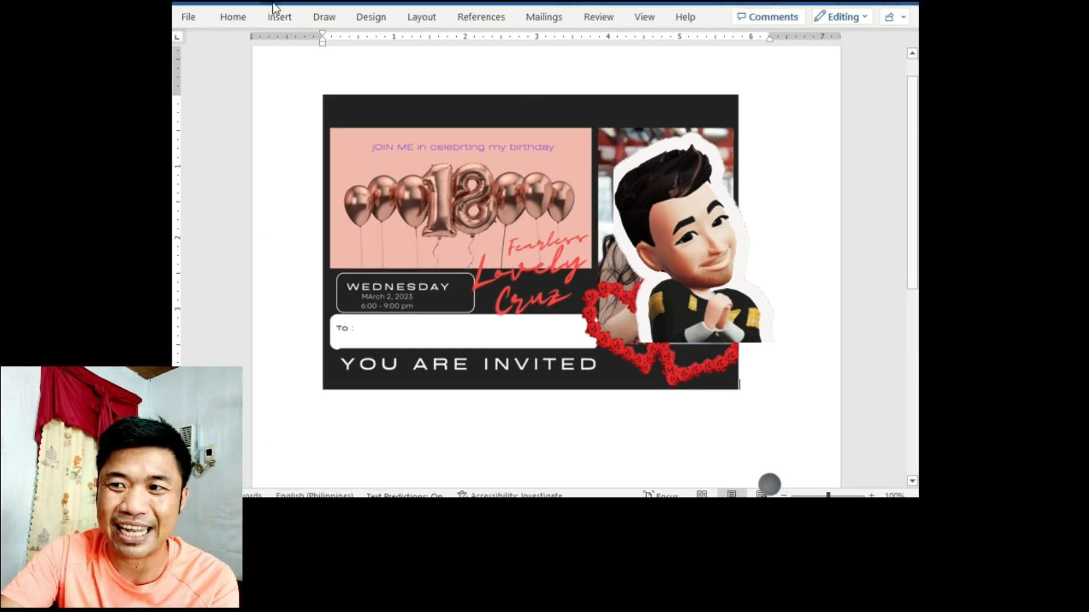
click(466, 137)
right_click(466, 138)
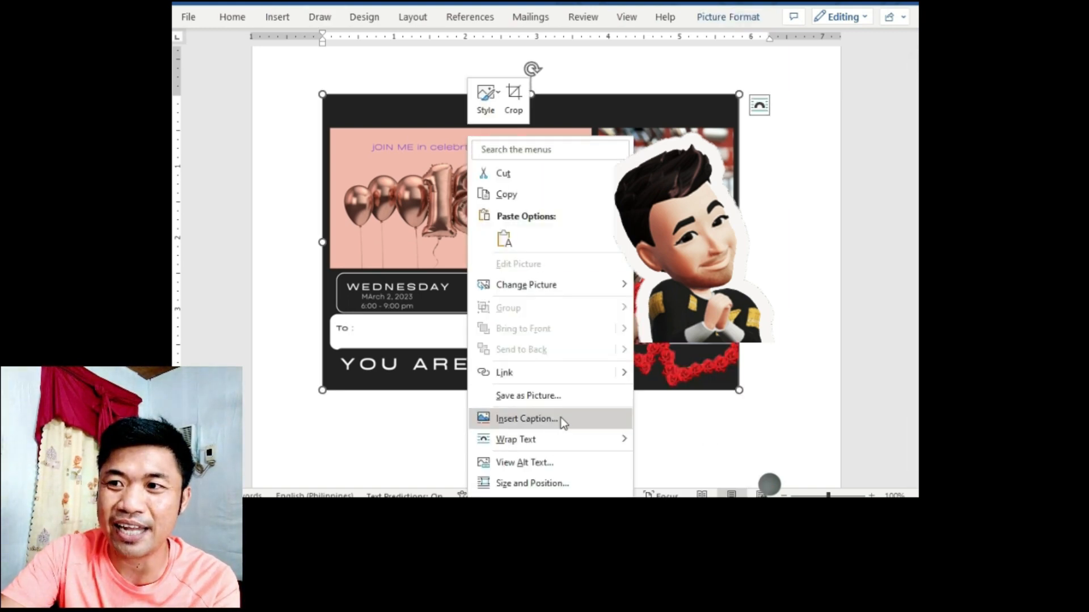
mouse_move(565, 443)
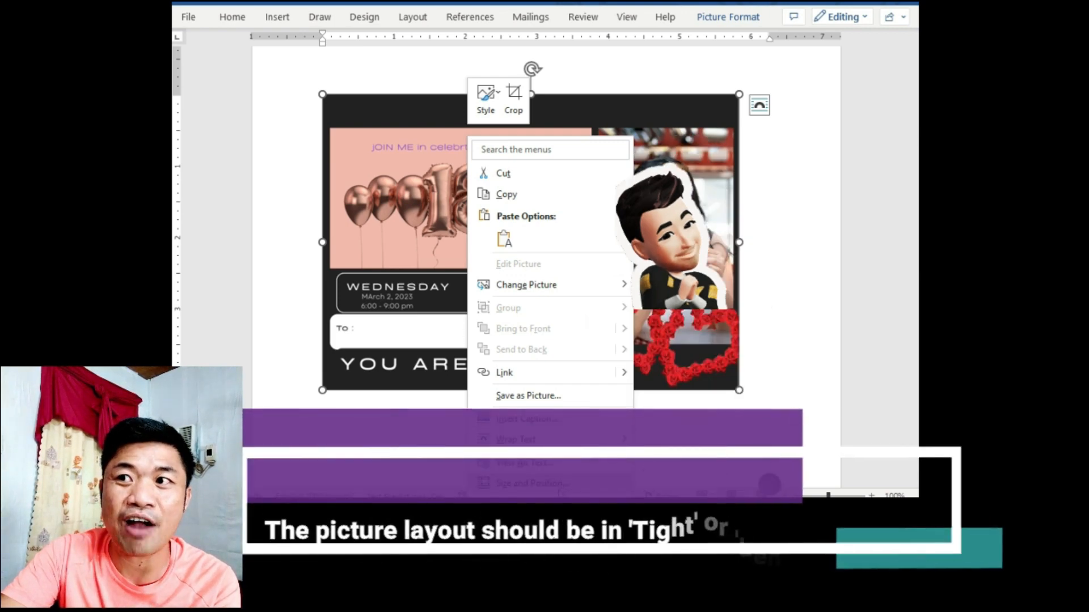
- Set the invitation picture's Wrap Text to Tight in Picture Format
right_click(360, 193)
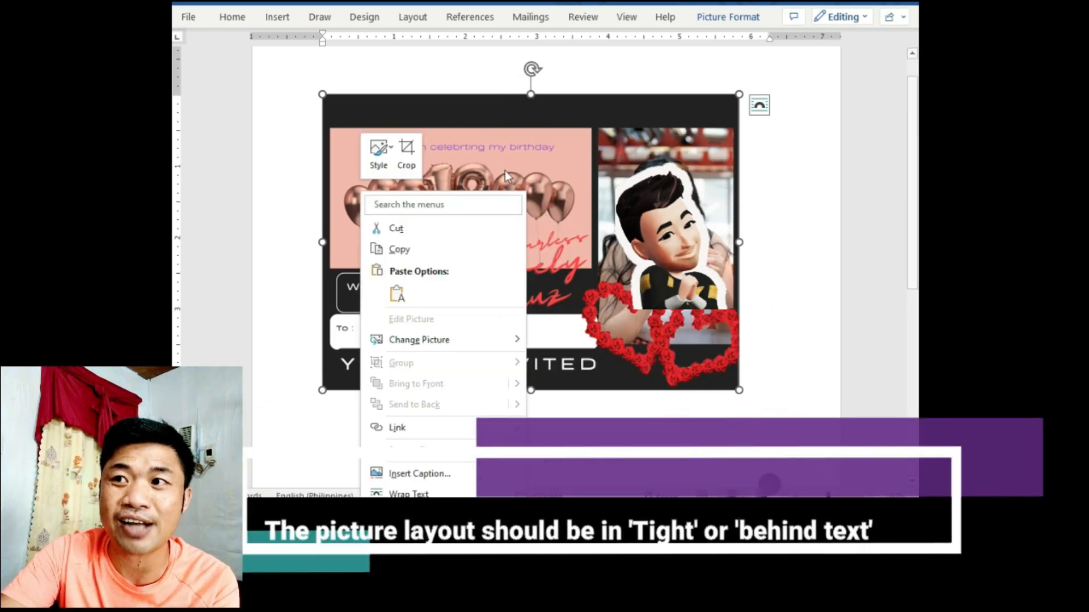
click(716, 18)
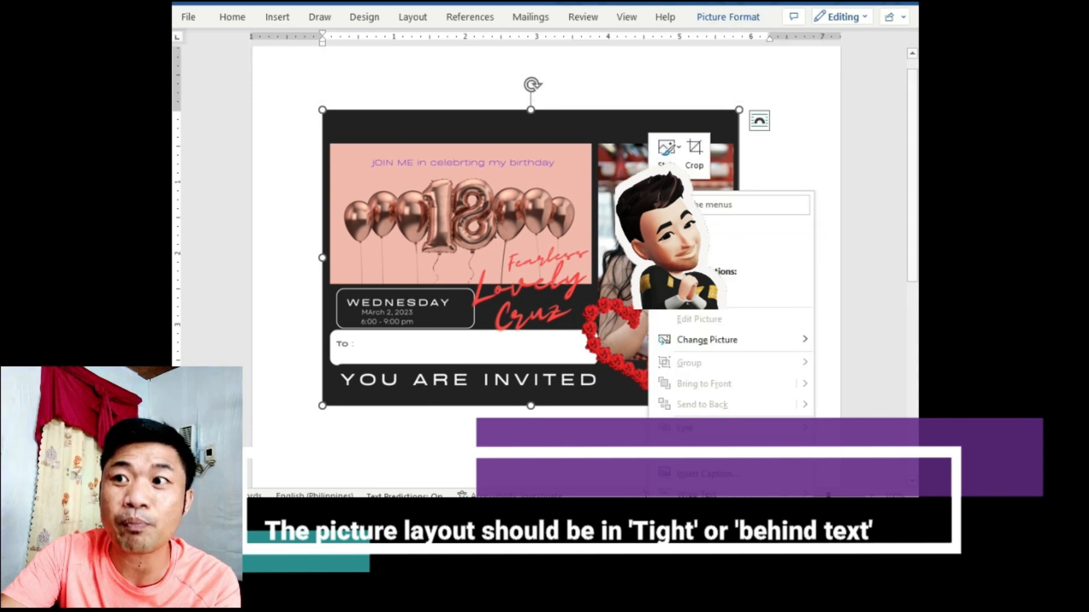
click(733, 25)
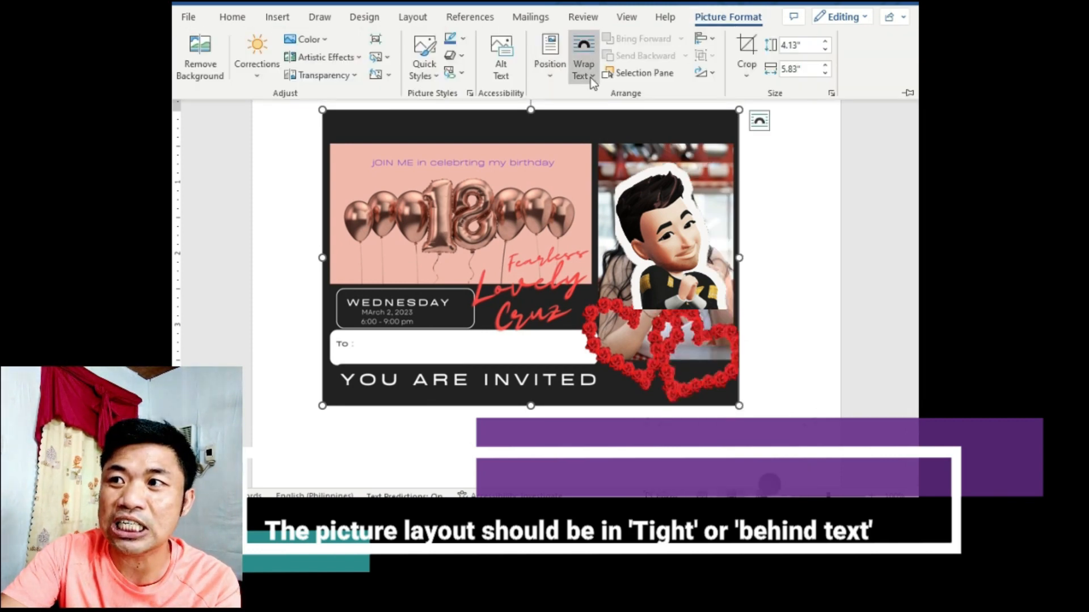
click(591, 77)
click(614, 137)
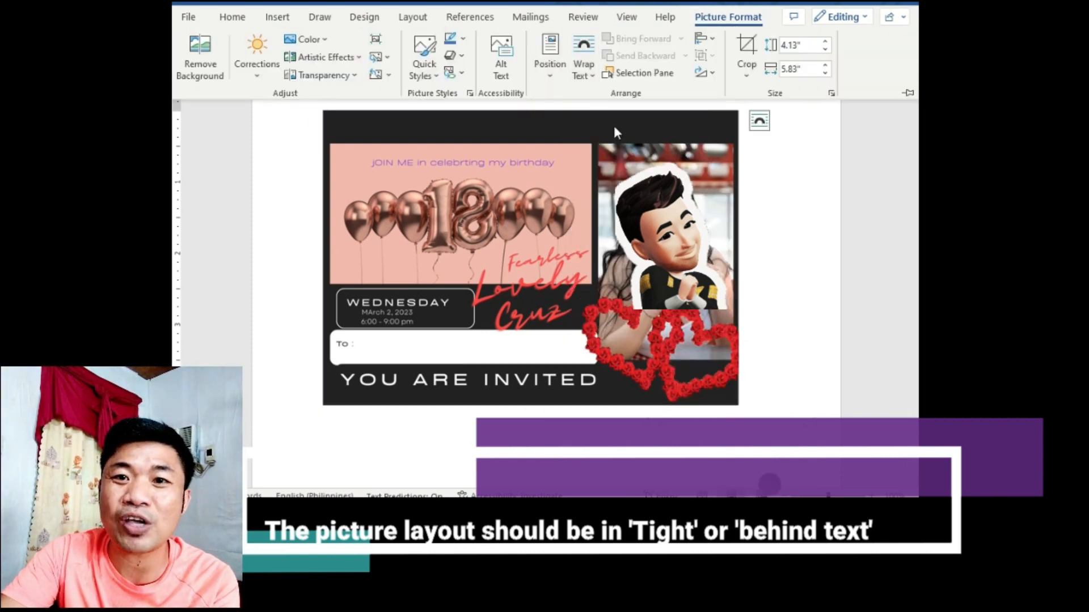
click(265, 202)
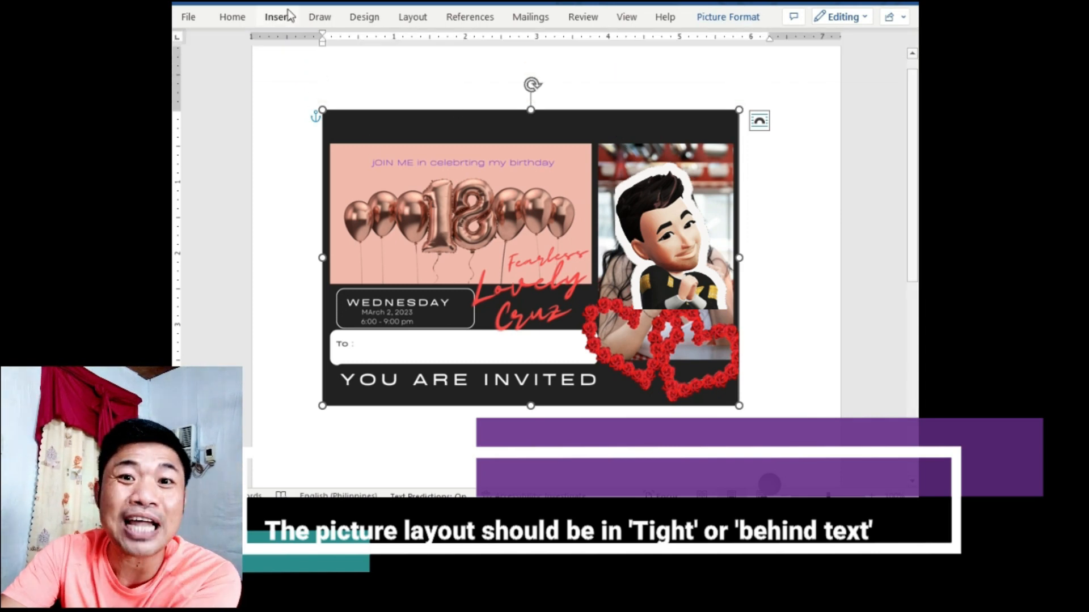
click(287, 16)
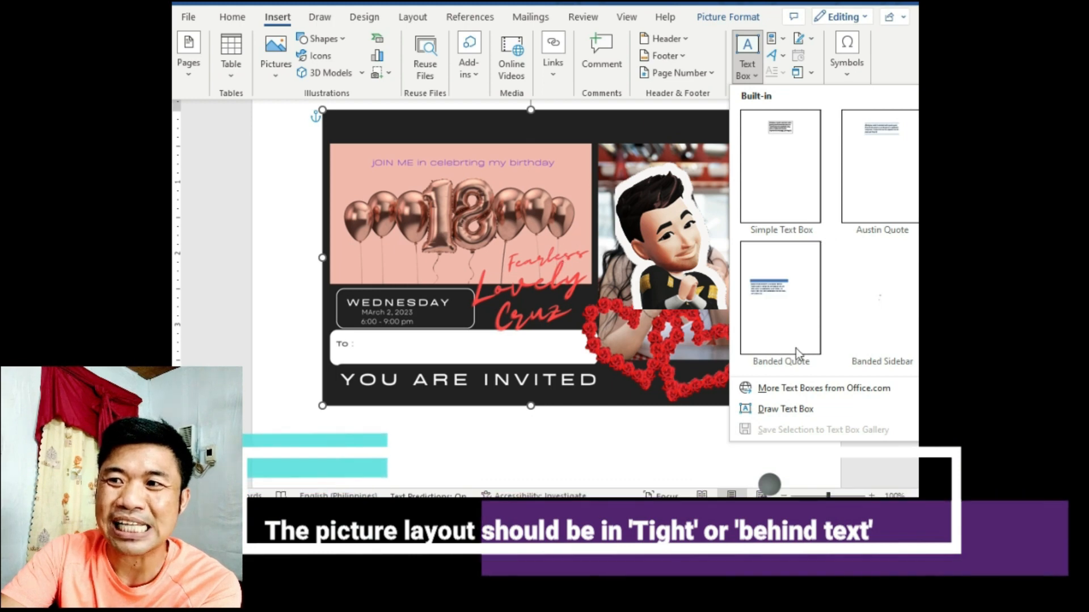
- Draw a text box over the blank To: line, remove its text outline, and centre text vertically
click(785, 409)
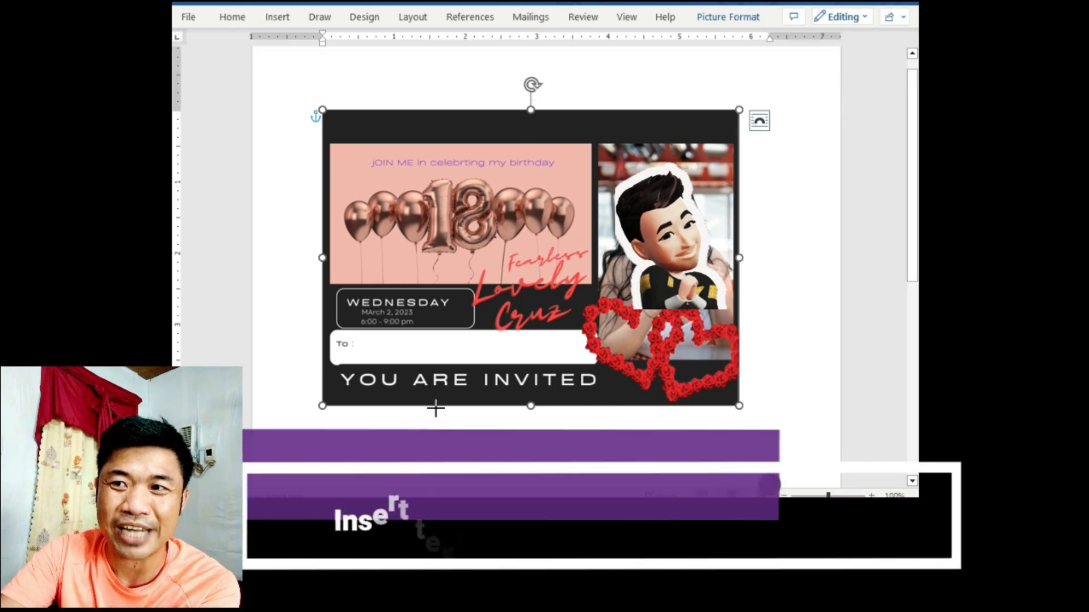
mouse_move(363, 334)
mouse_down()
mouse_move(458, 361)
mouse_move(568, 362)
mouse_up()
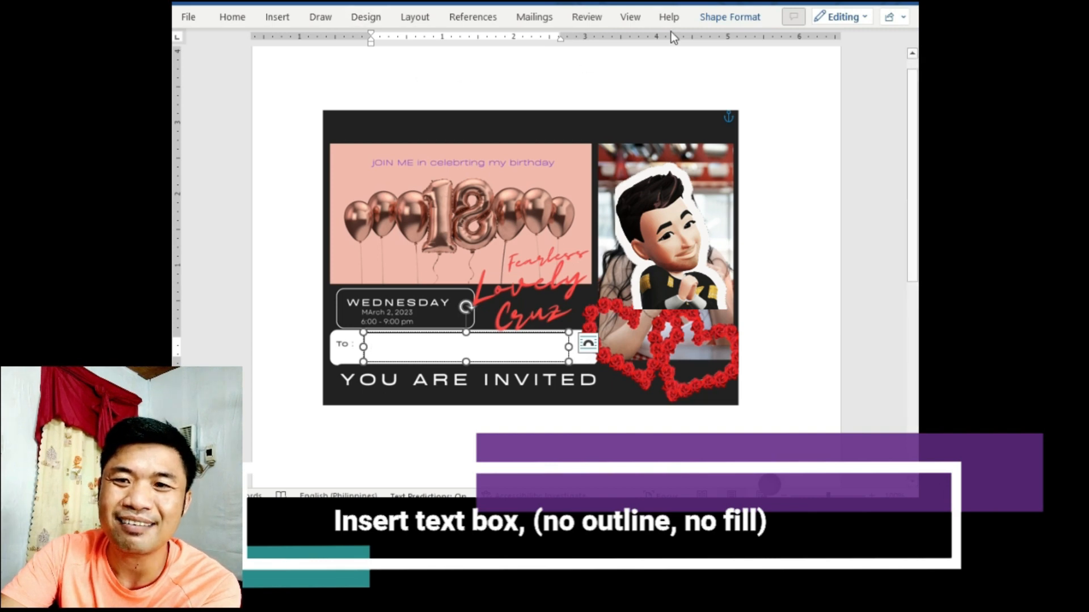
click(733, 23)
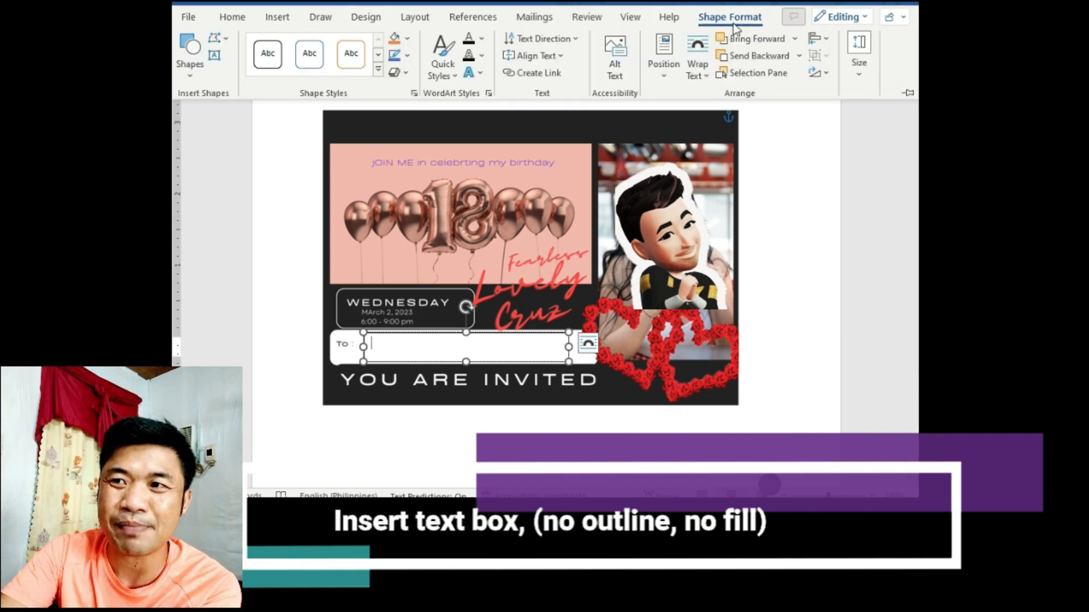
click(481, 39)
click(479, 201)
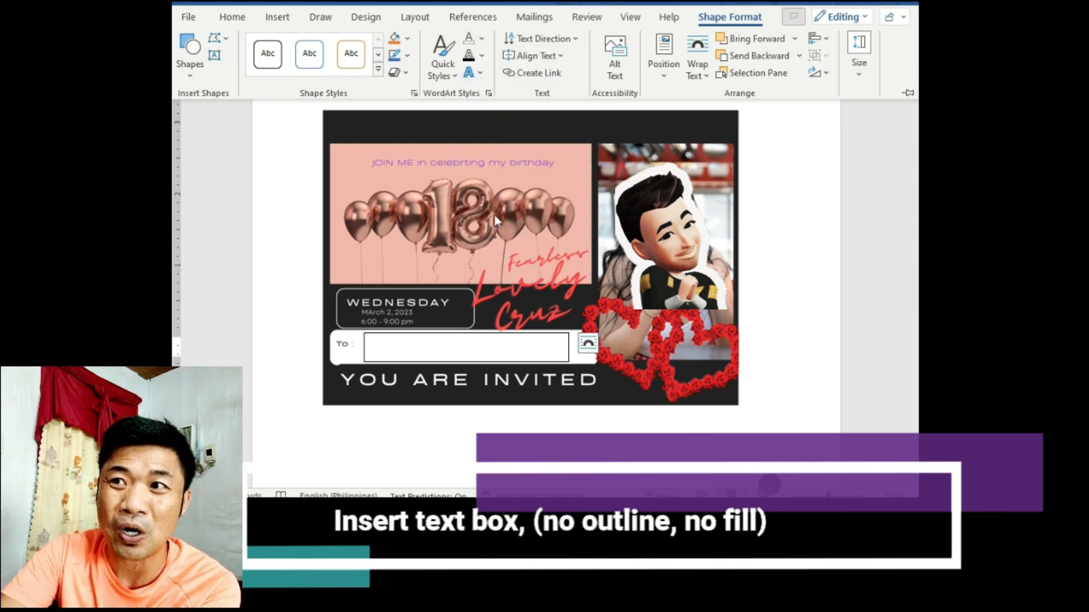
click(482, 56)
click(499, 242)
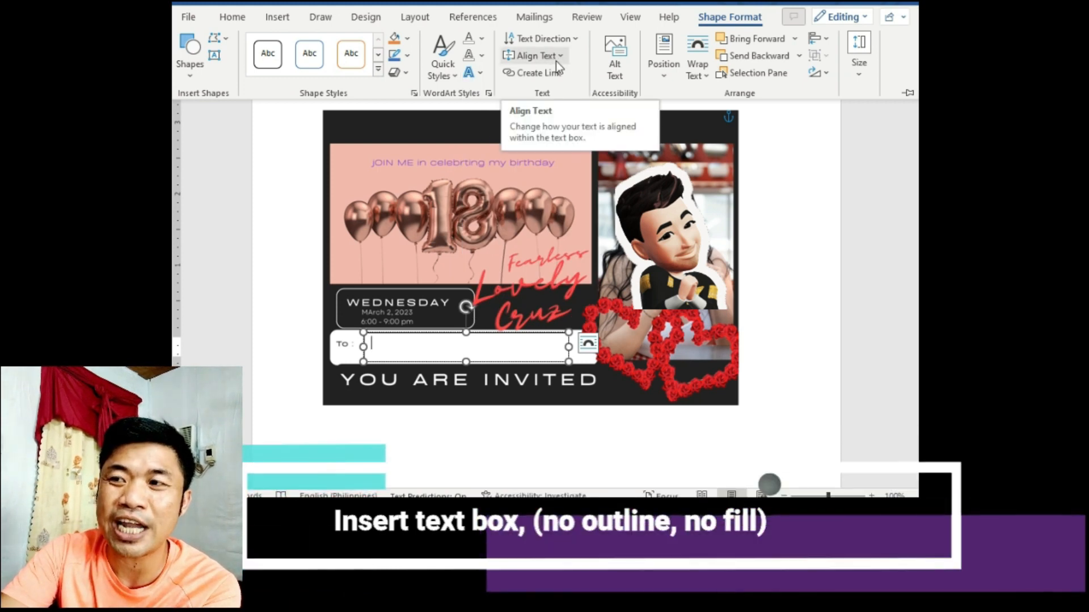
click(555, 60)
click(549, 145)
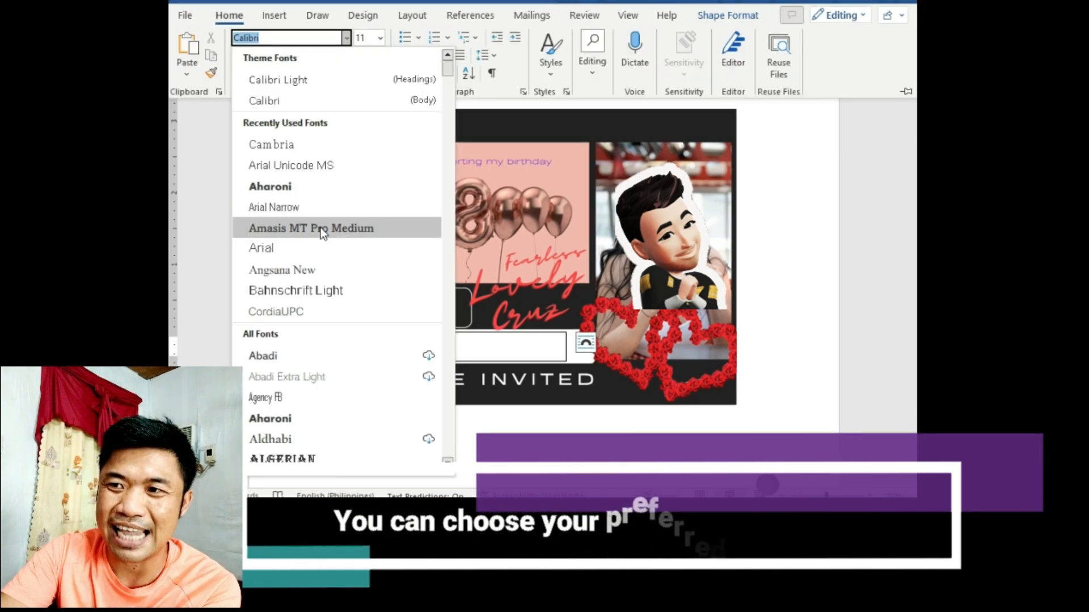
- Set the box font to Aharoni, give its text no outline and no fill, and shift it right
click(333, 193)
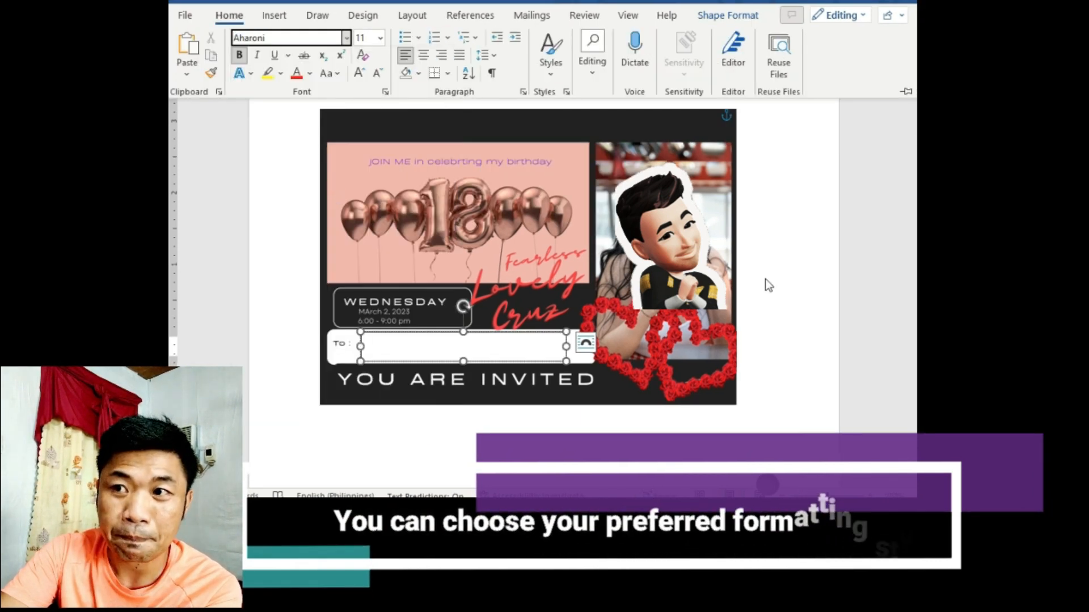
click(890, 229)
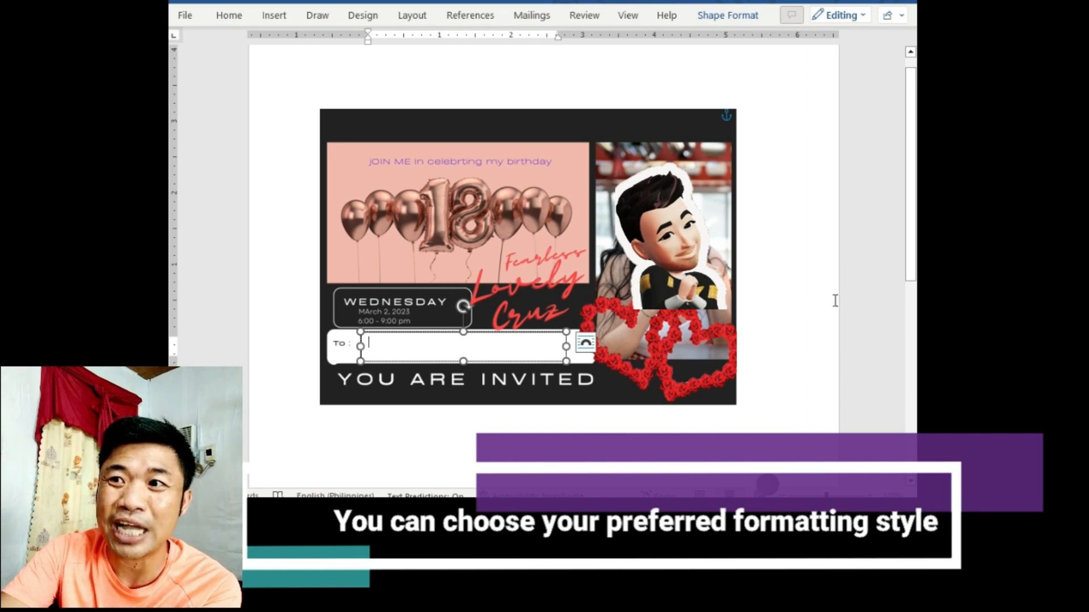
click(611, 363)
click(486, 347)
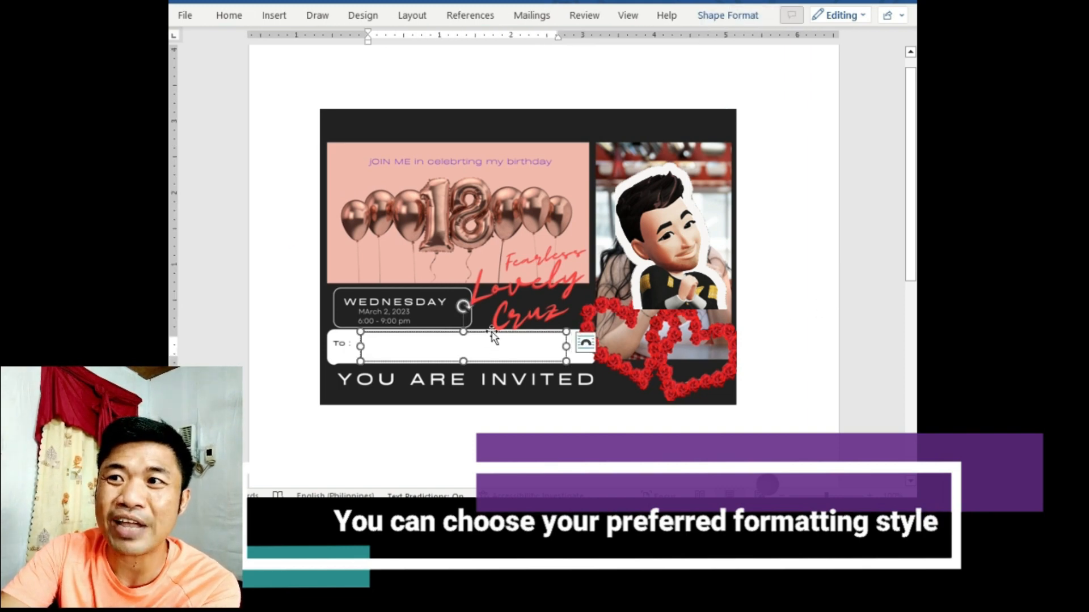
click(726, 17)
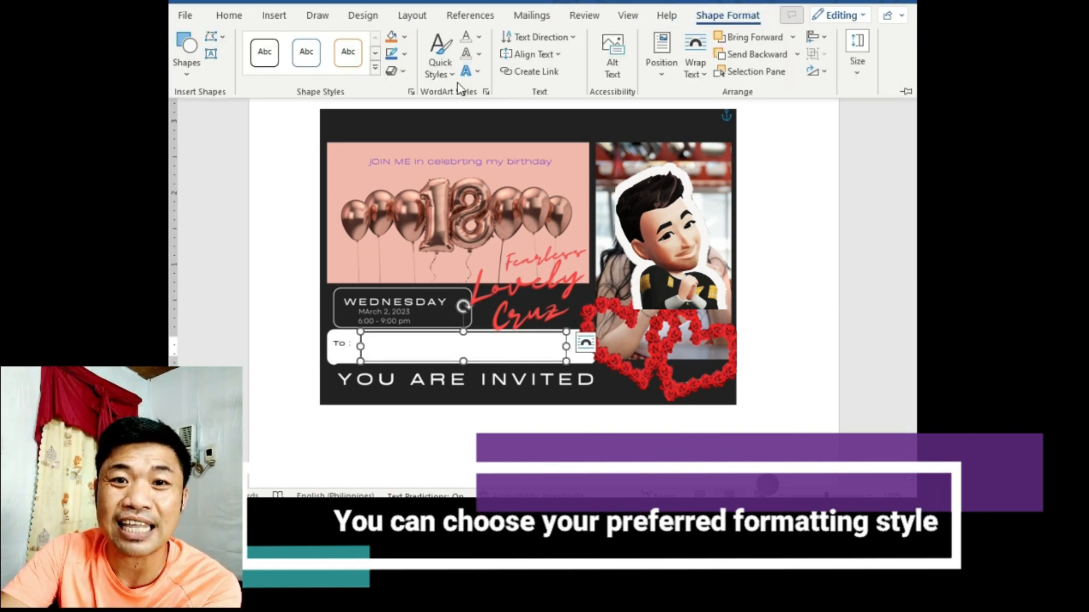
click(478, 54)
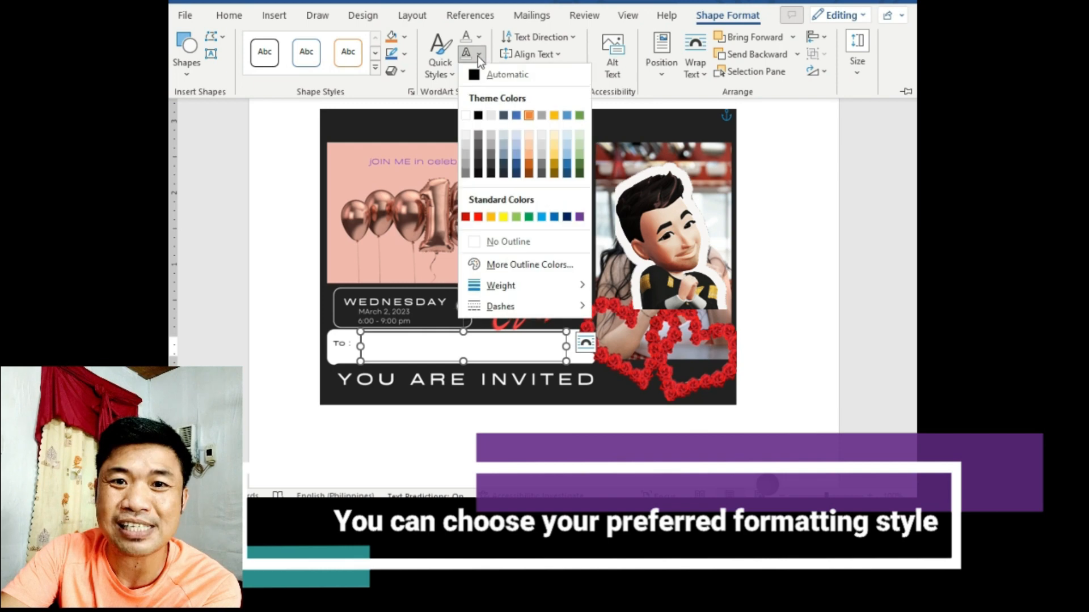
click(499, 240)
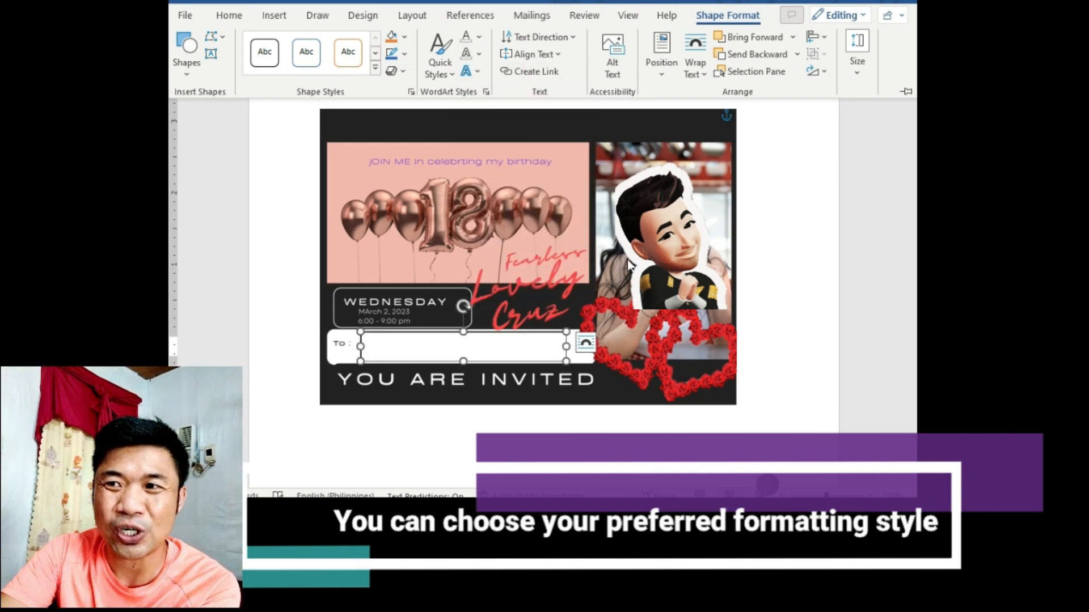
click(479, 37)
click(486, 222)
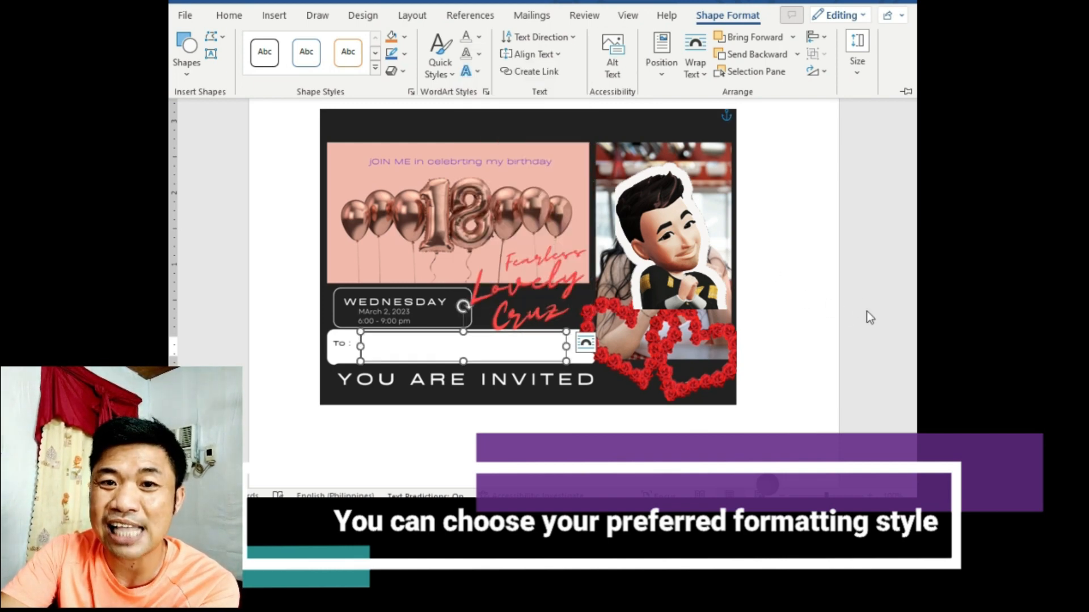
click(865, 312)
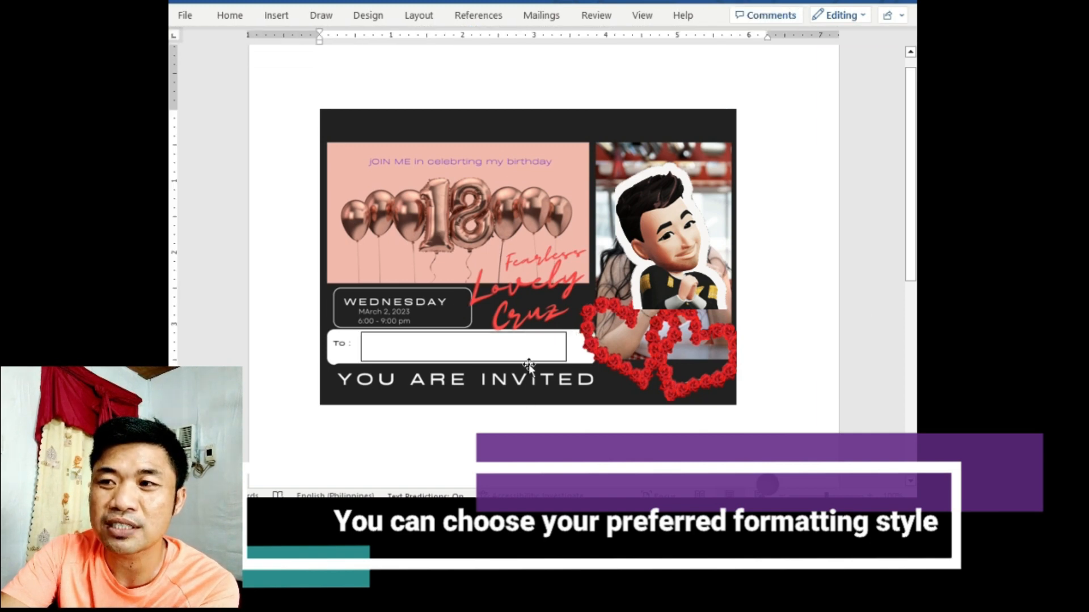
mouse_move(528, 364)
mouse_down()
mouse_move(589, 362)
mouse_move(532, 363)
mouse_up()
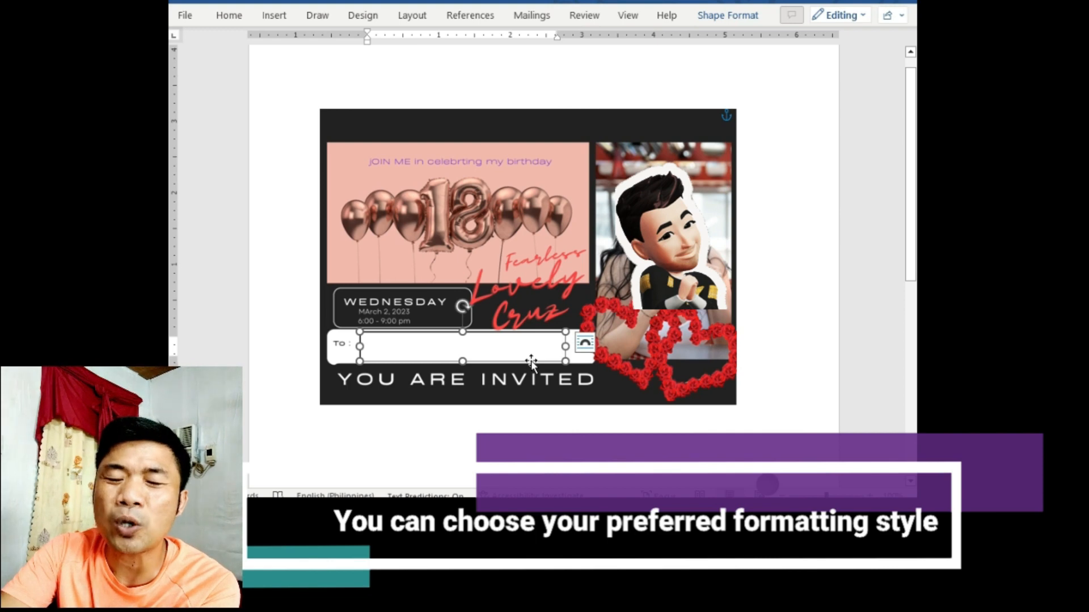
- Set the To text box's Shape Outline and Shape Fill to none, then click inside it
right_click(531, 363)
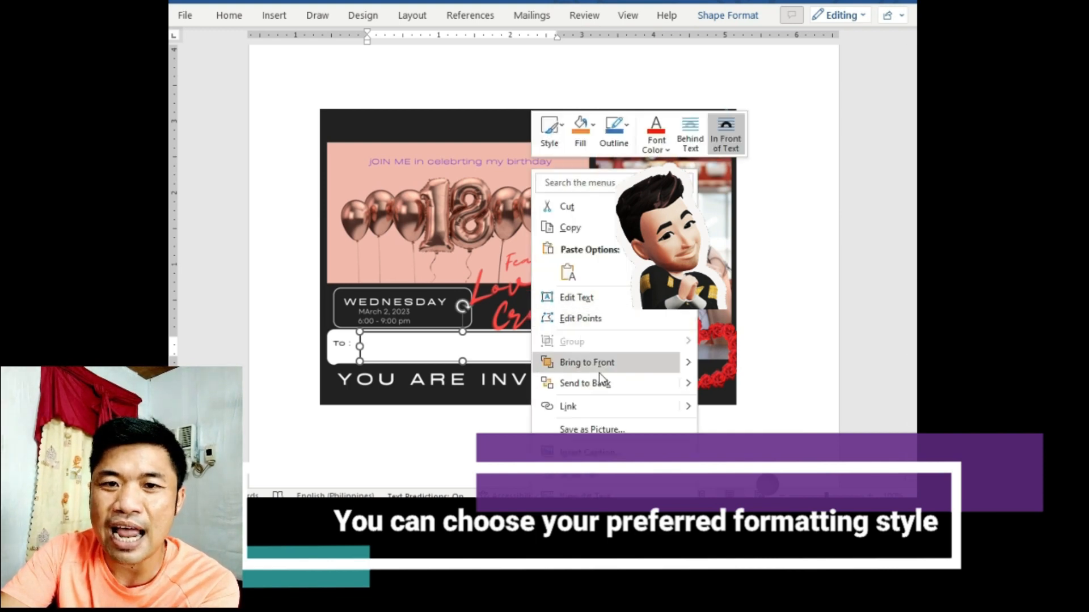
click(850, 383)
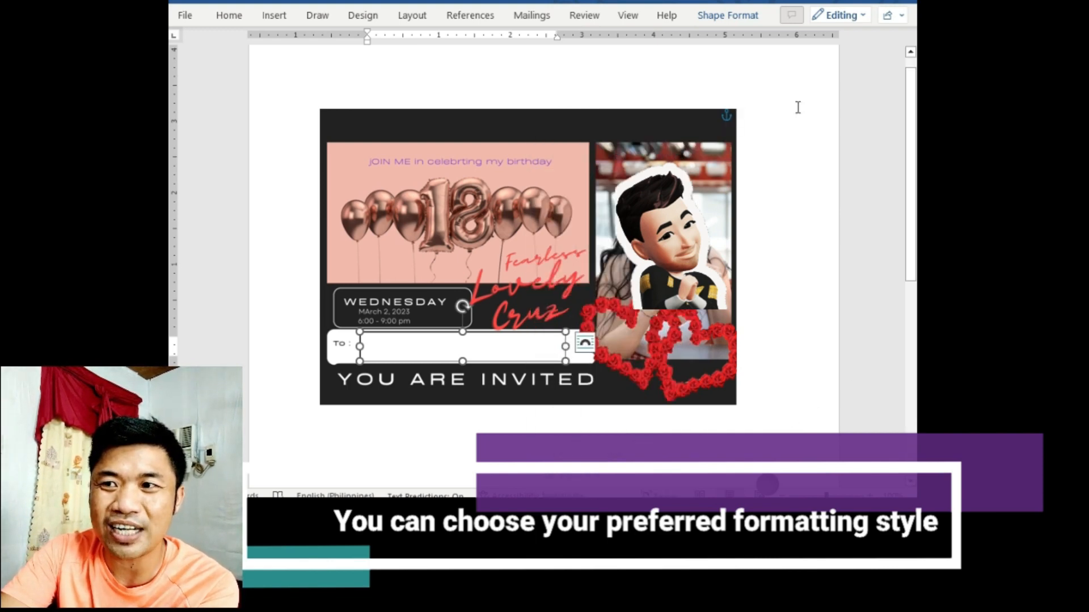
click(732, 15)
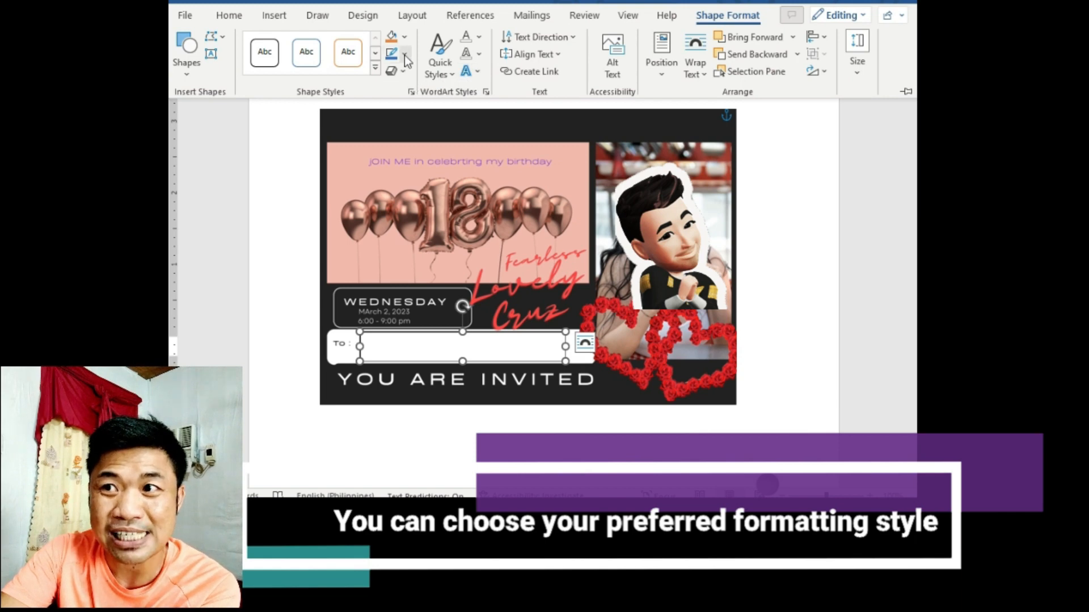
click(403, 56)
click(410, 223)
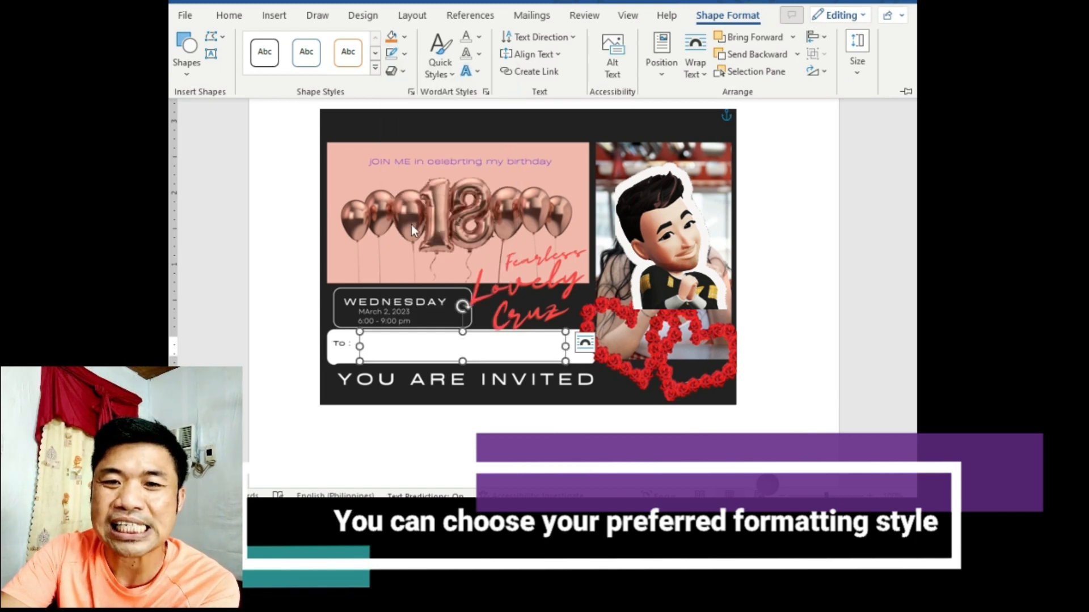
click(406, 37)
click(427, 198)
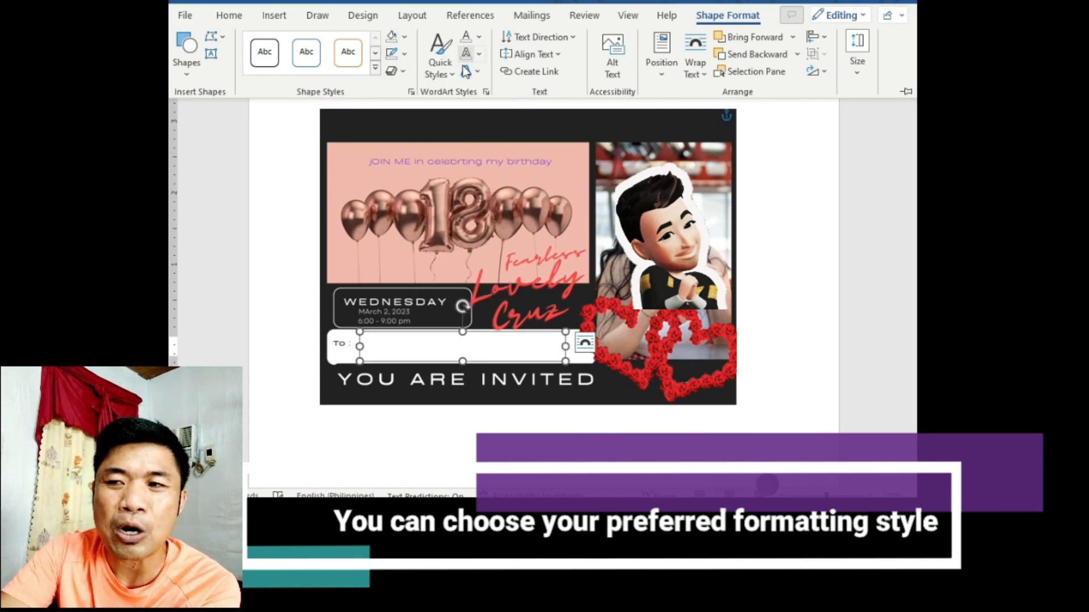
click(565, 336)
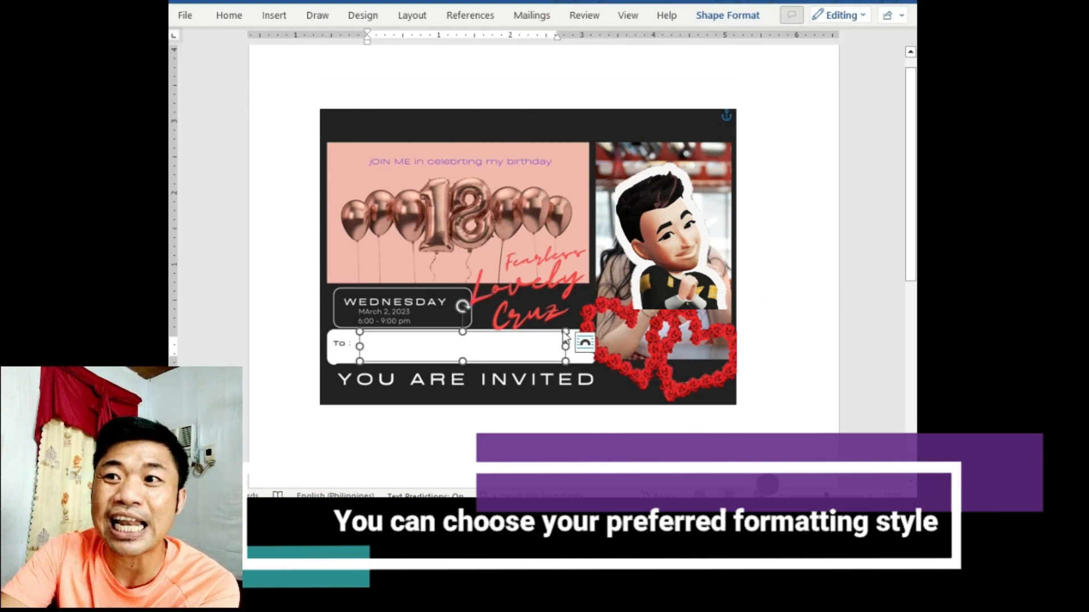
click(530, 351)
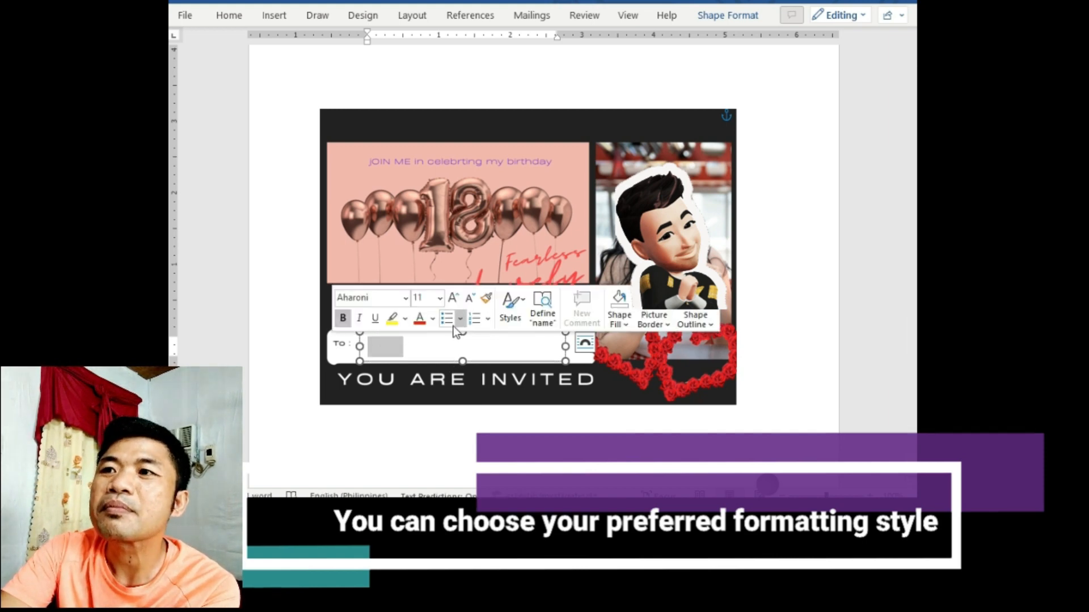
- Set the font colour of the 'name' placeholder text to Automatic (black)
click(433, 319)
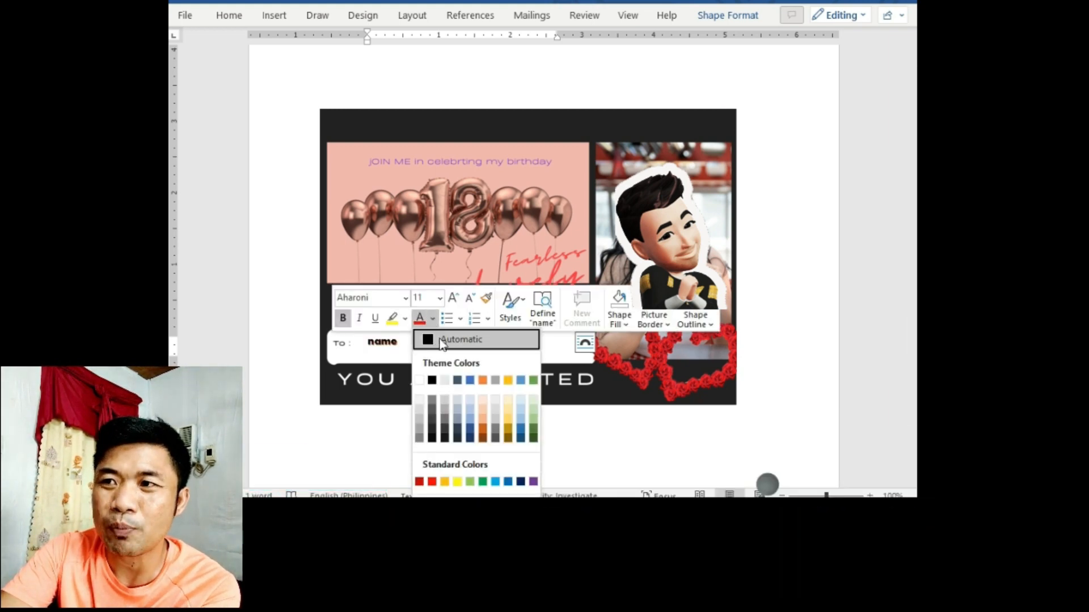
click(441, 343)
click(473, 342)
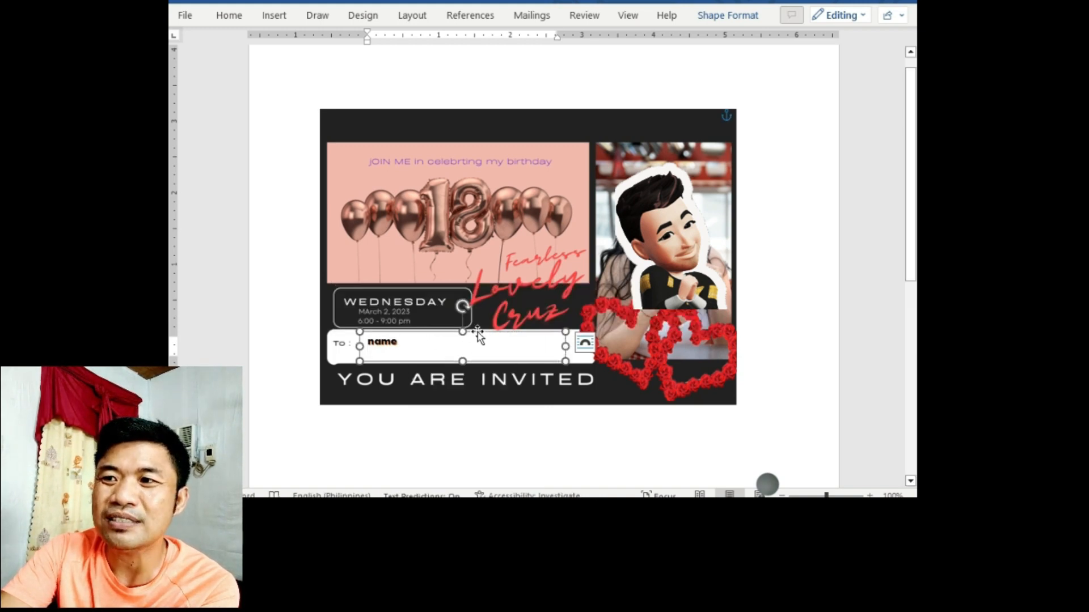
scroll(477, 332, up, 1)
- Give 'name' an Automatic text outline and a dark red text fill
click(749, 17)
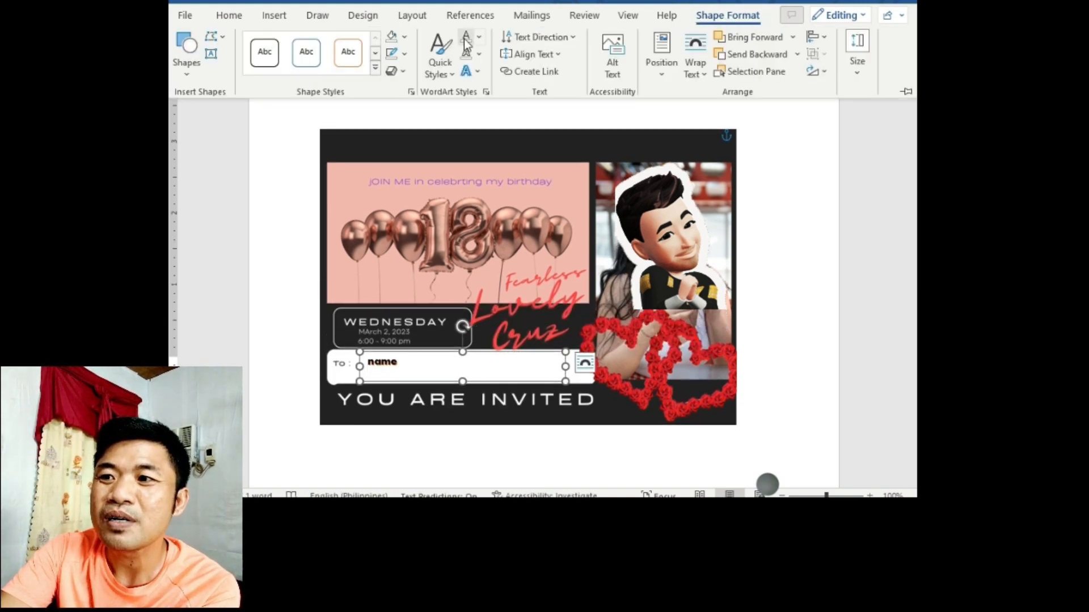
click(479, 54)
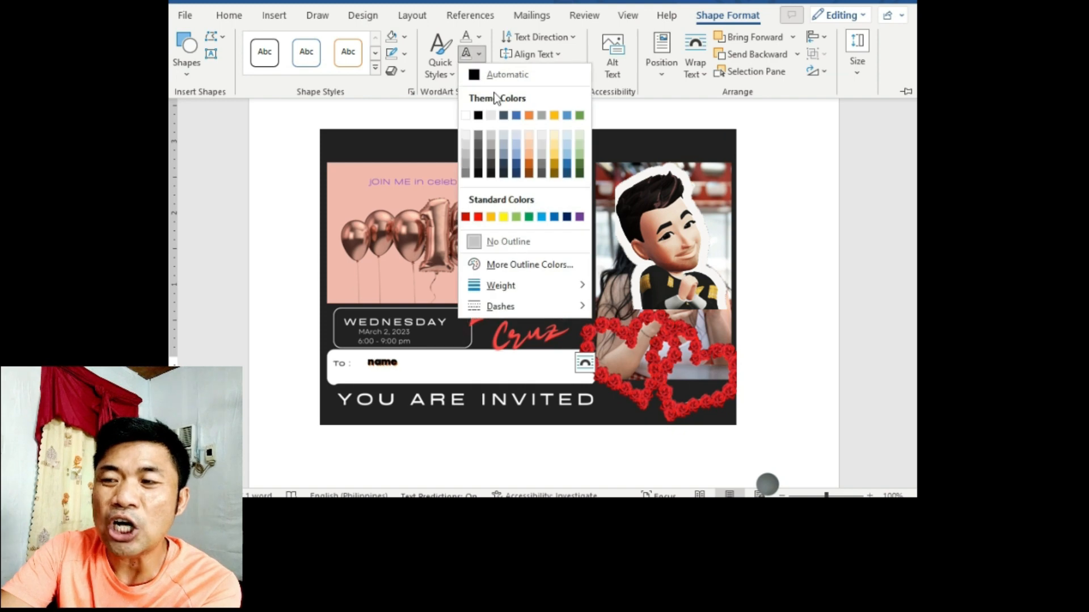
click(495, 74)
click(481, 37)
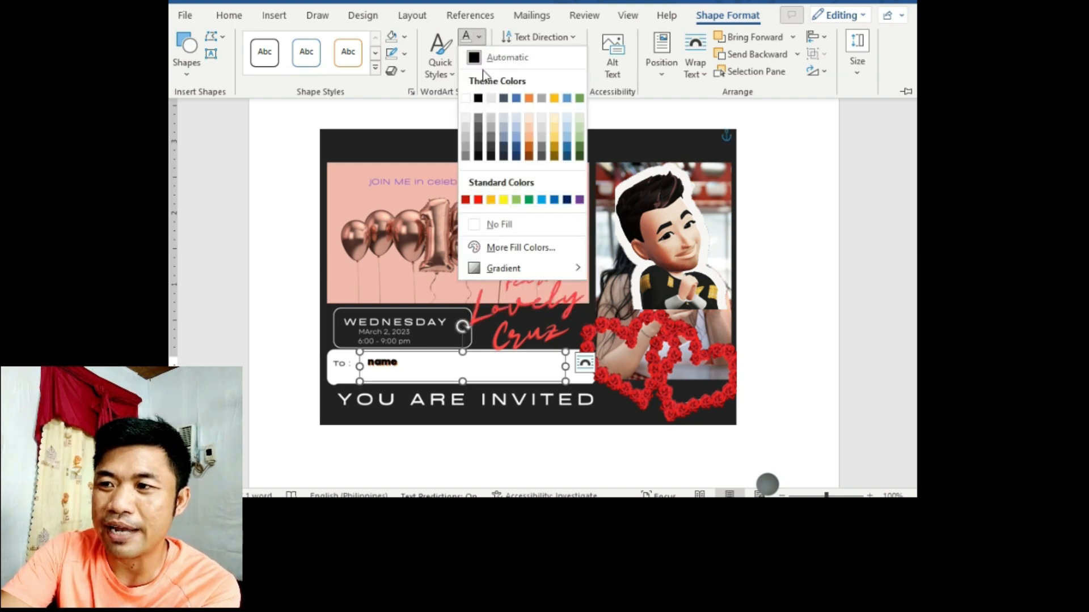
click(479, 200)
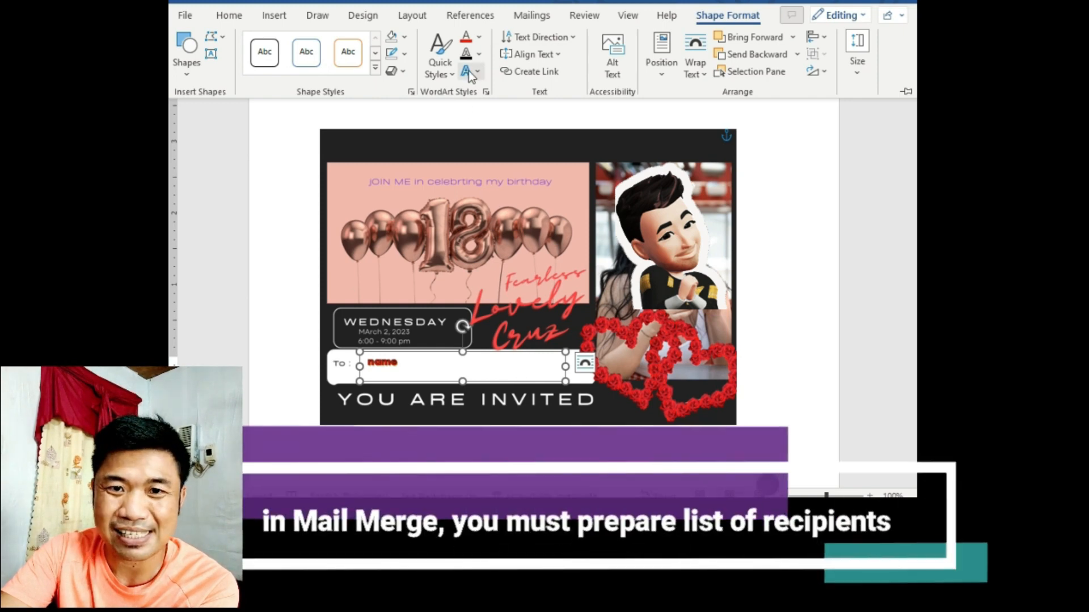
- Apply a WordArt Quick Style to 'name', centre it vertically, and keep the text horizontal
click(442, 67)
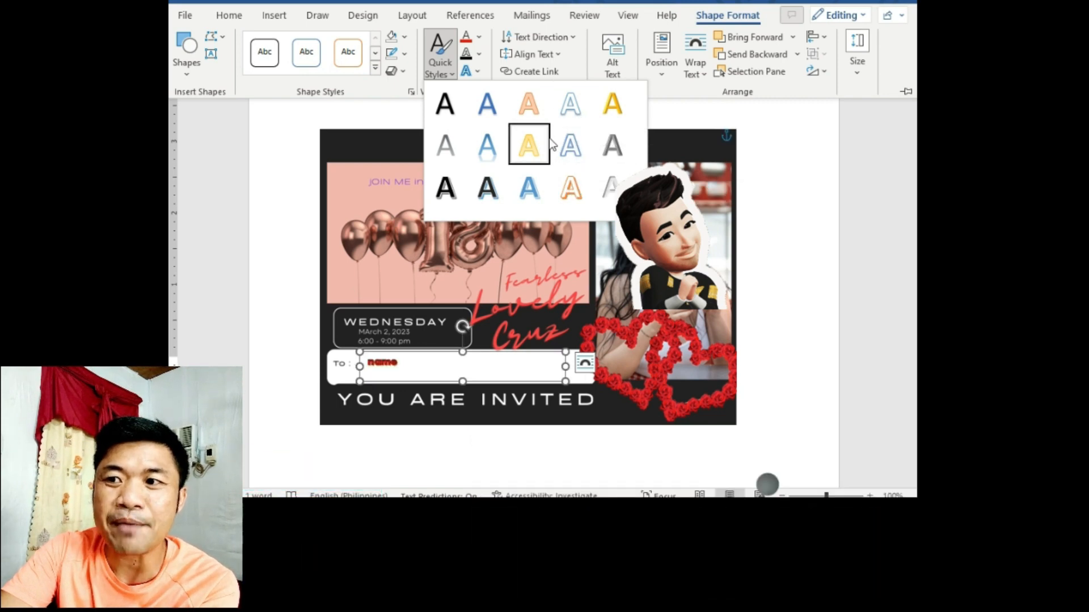
click(536, 377)
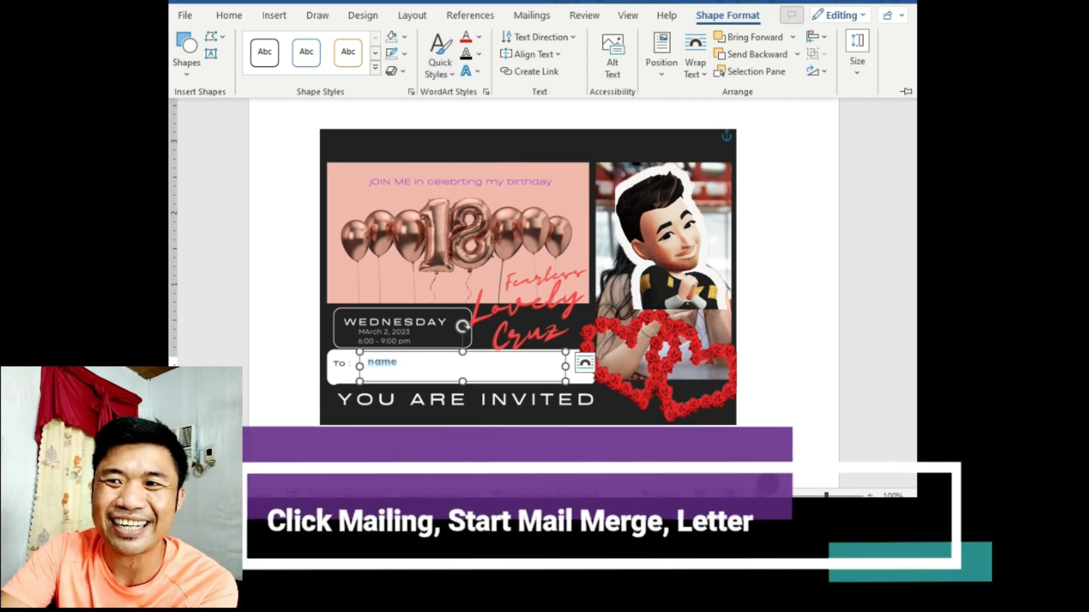
click(548, 53)
click(551, 135)
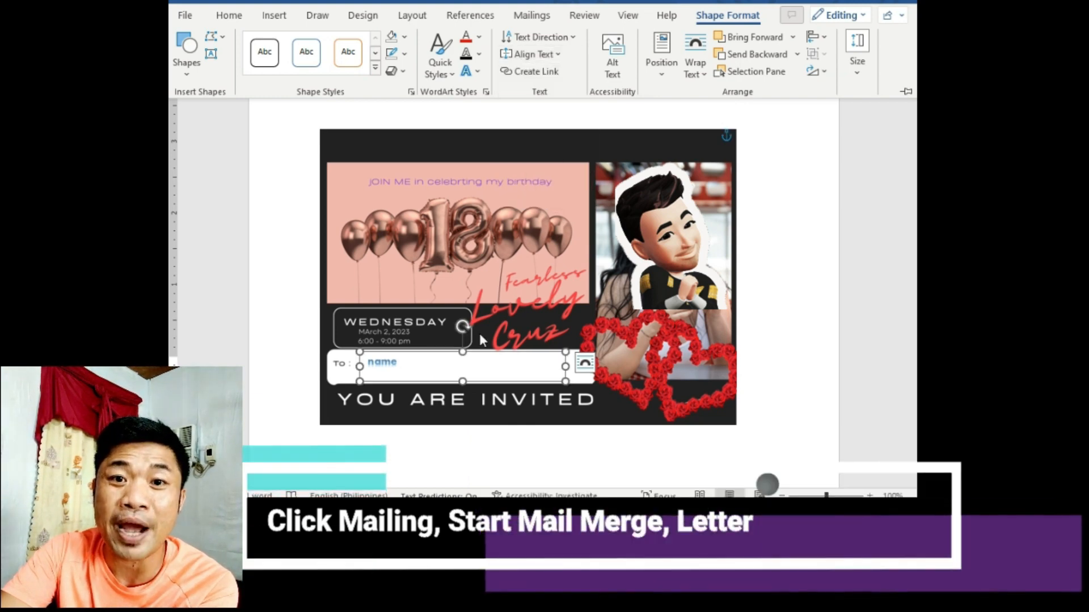
click(569, 39)
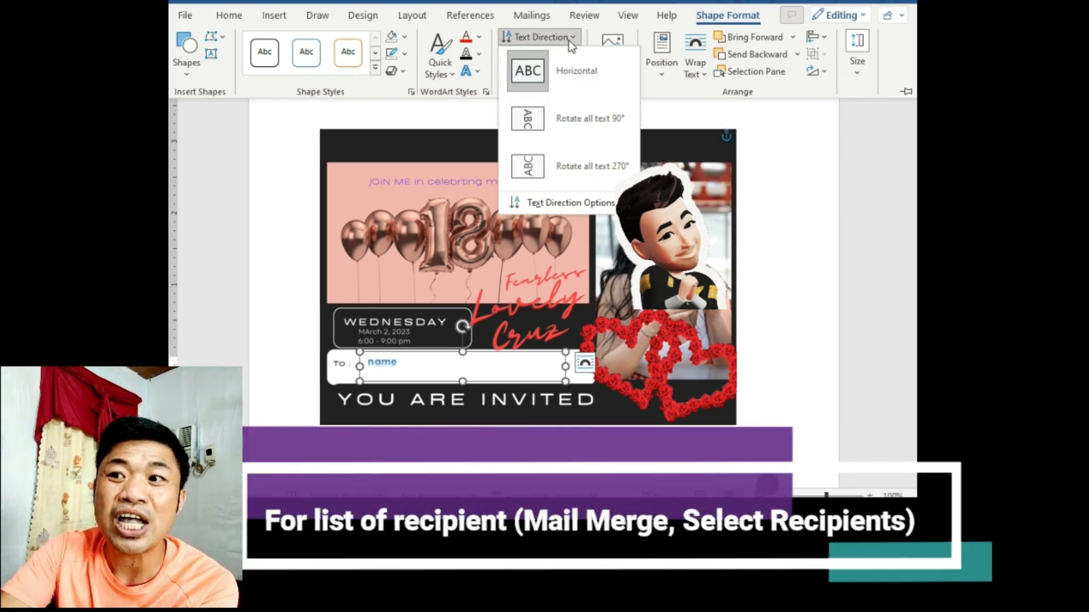
click(561, 71)
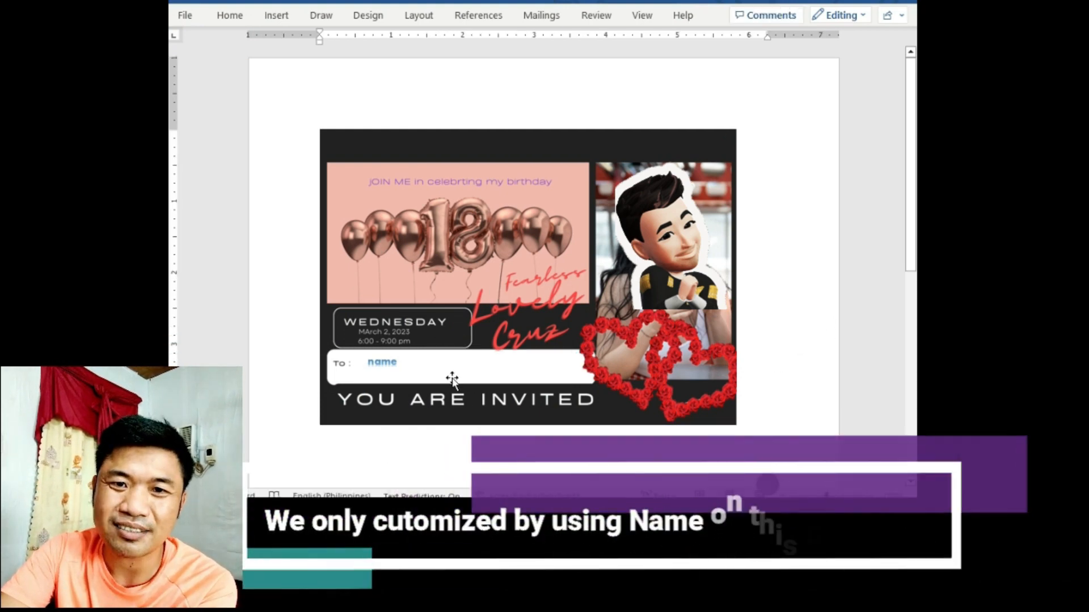
- Start a Letters mail merge on the invitation and open the Select Recipients choices
click(427, 358)
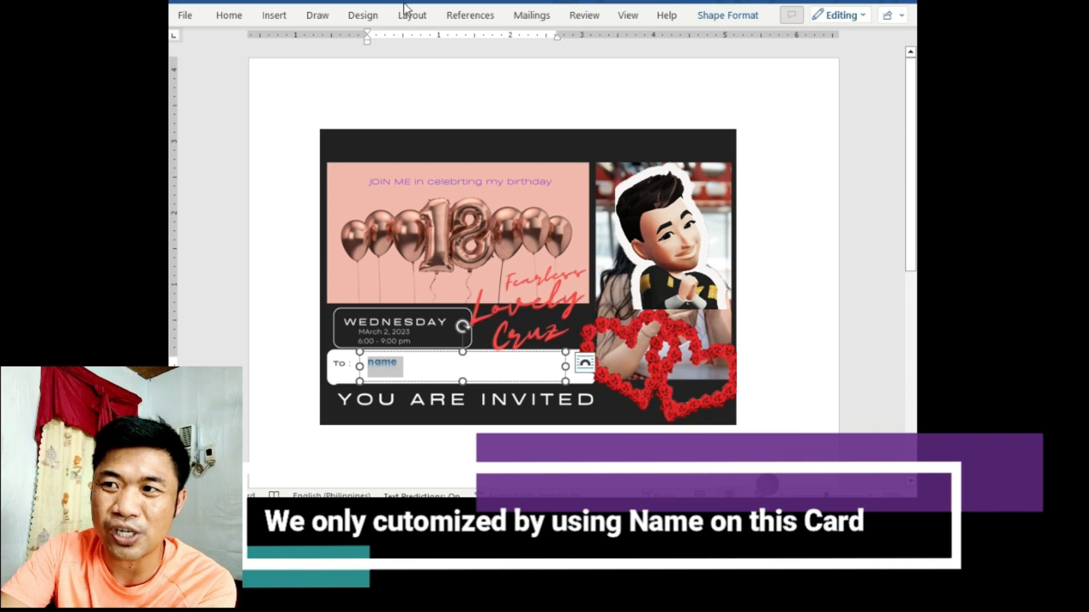
click(527, 15)
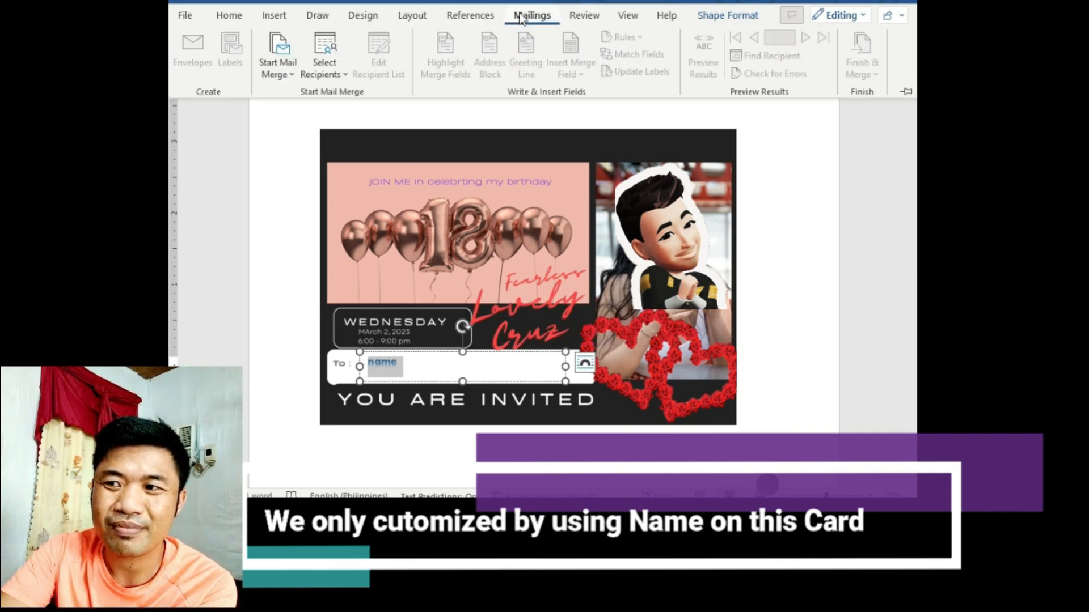
click(278, 68)
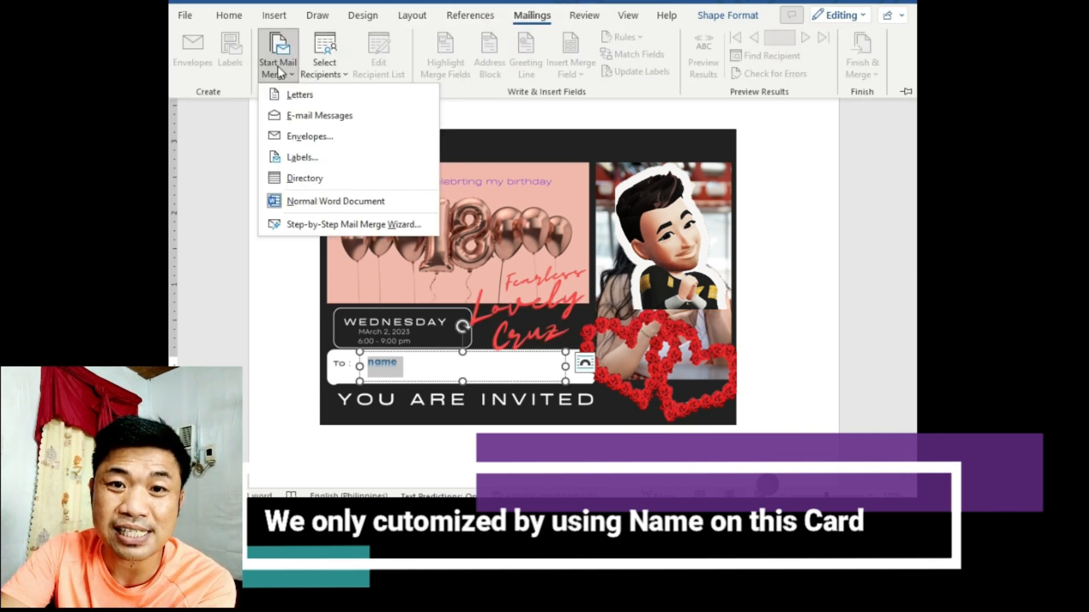
click(289, 93)
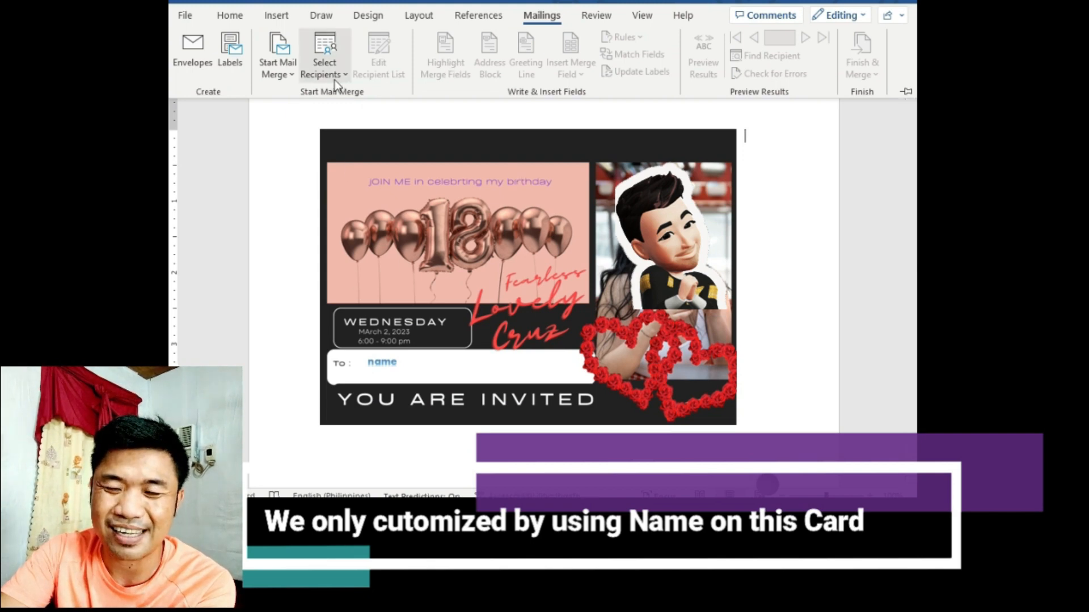
click(328, 76)
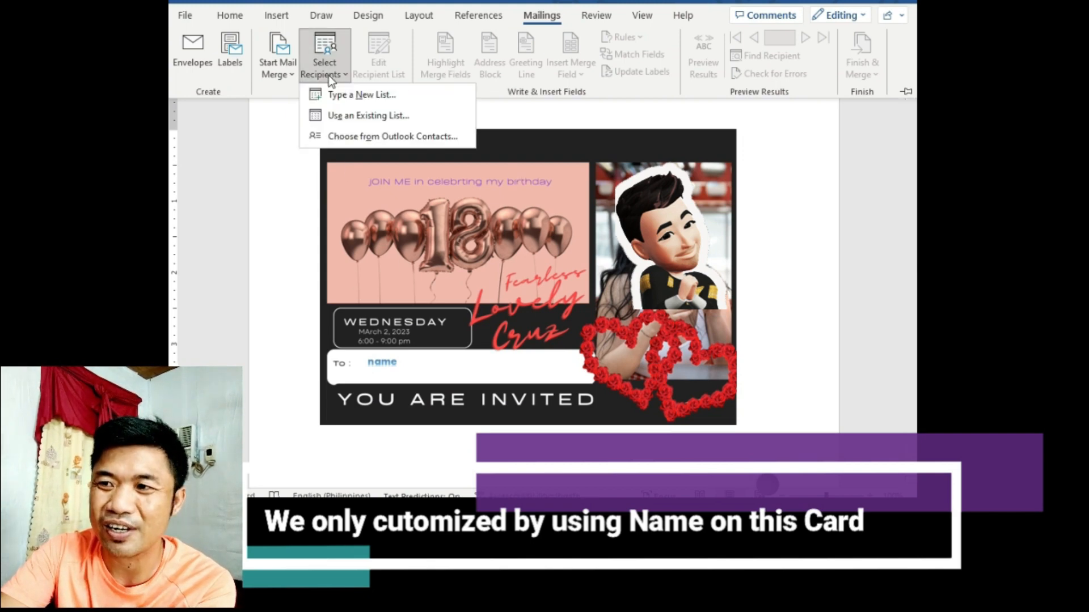
- Begin a new recipient list and enter the first guest's first name
click(359, 100)
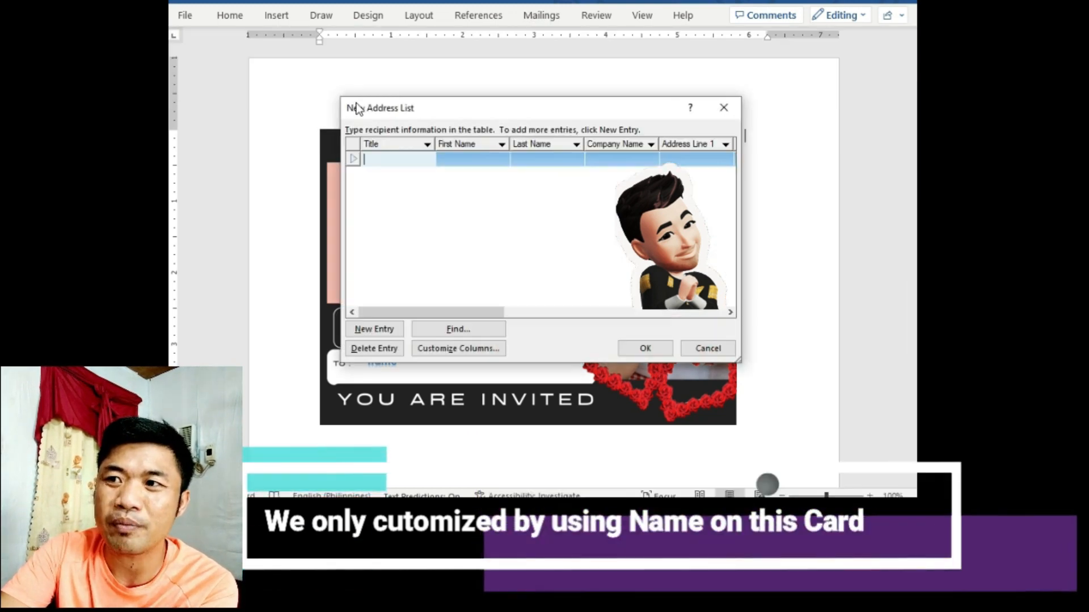
click(454, 160)
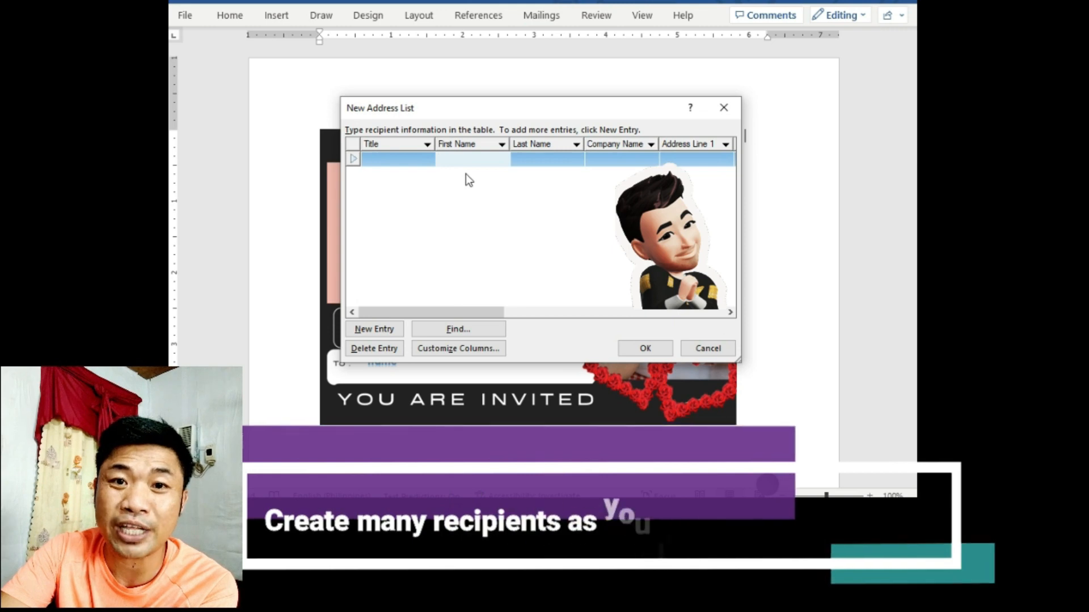
text(John CA)
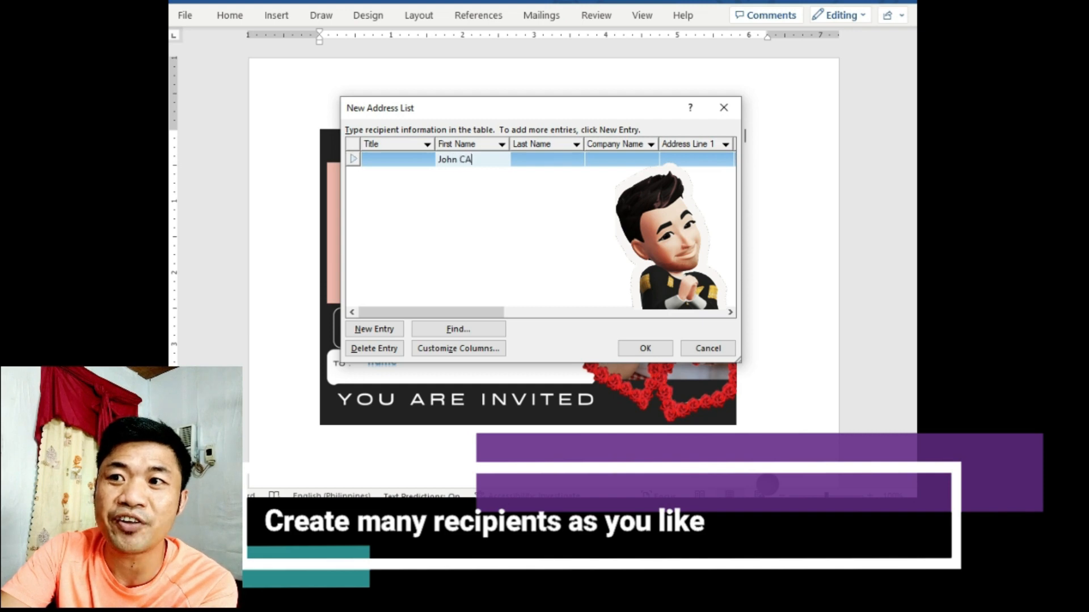
text(r)
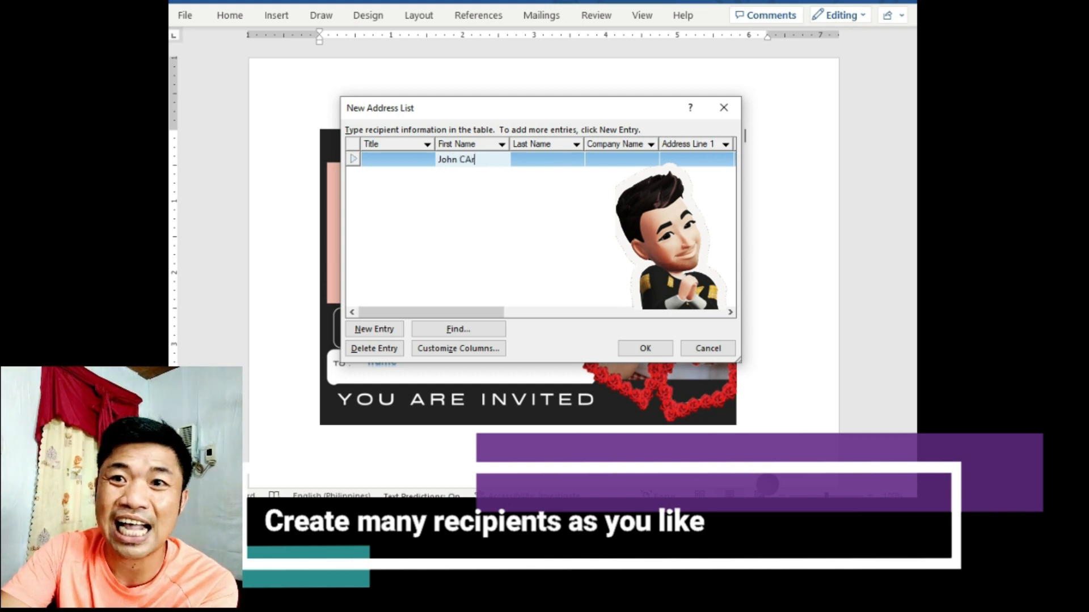
key(BackSpace)
key(BackSpace)
text(arlos)
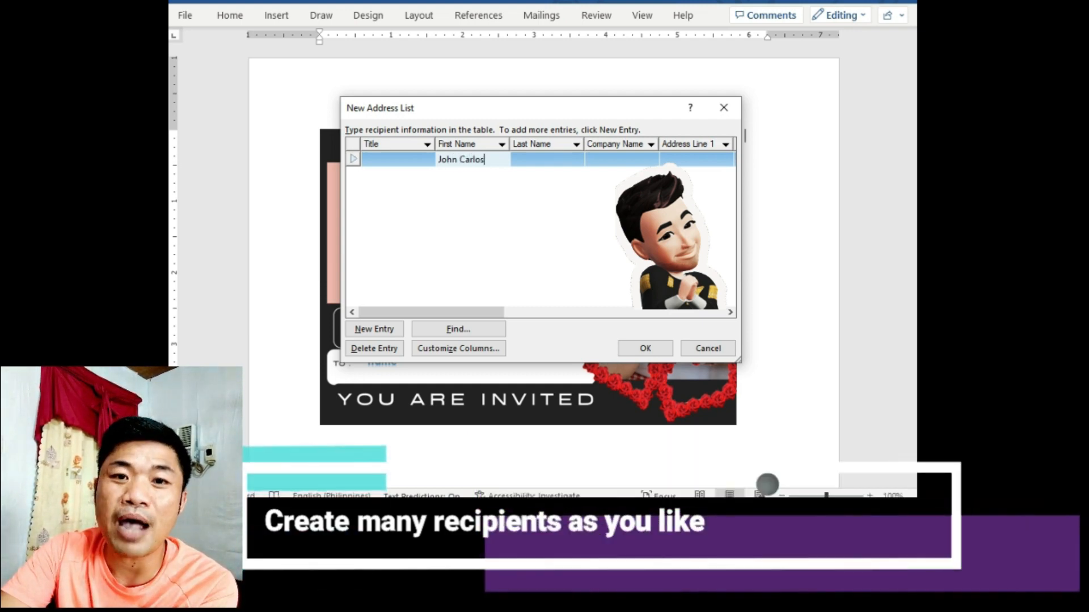
- Add two more guests' first names and confirm the three-entry list
click(357, 329)
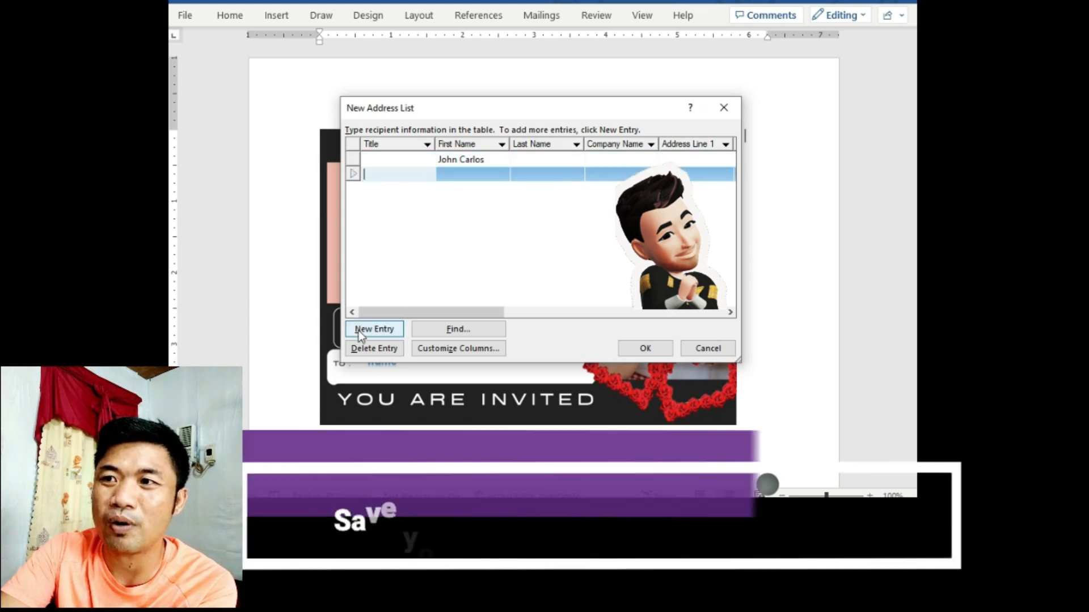
text(Maria Cruz)
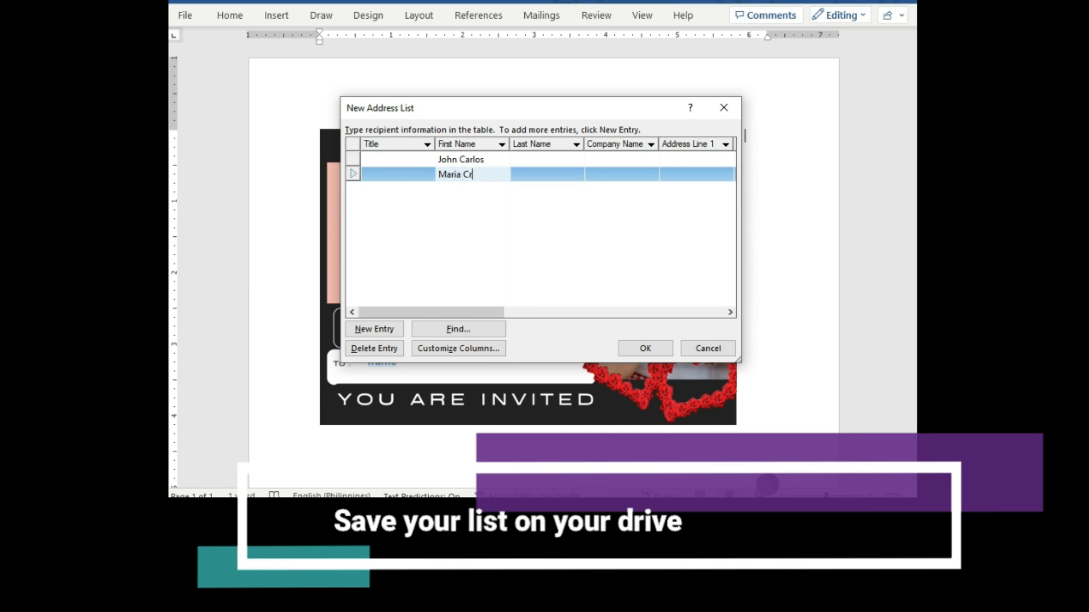
click(379, 329)
click(478, 184)
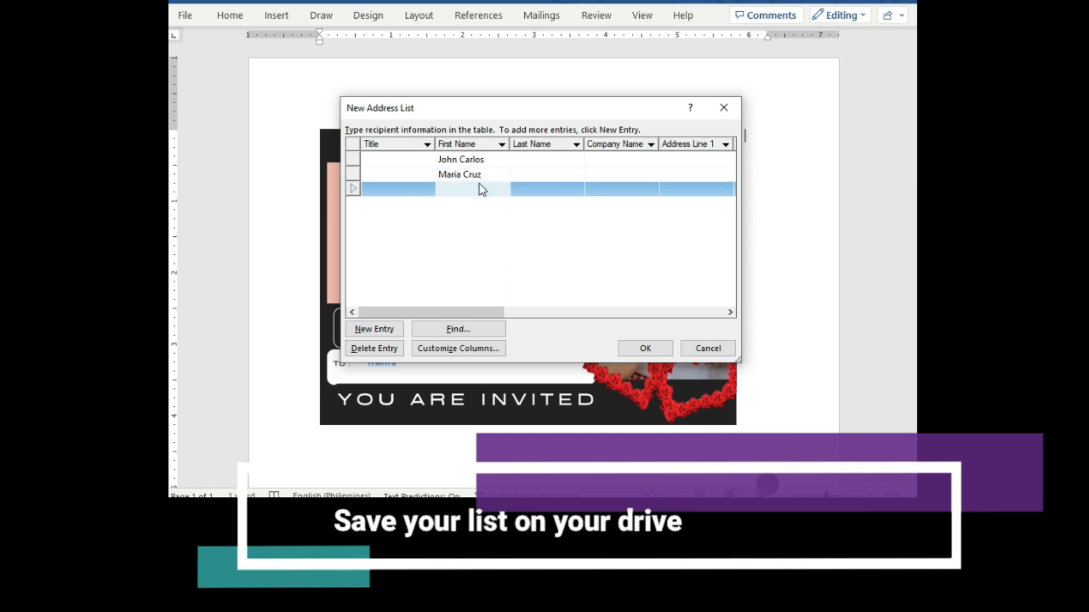
text(J)
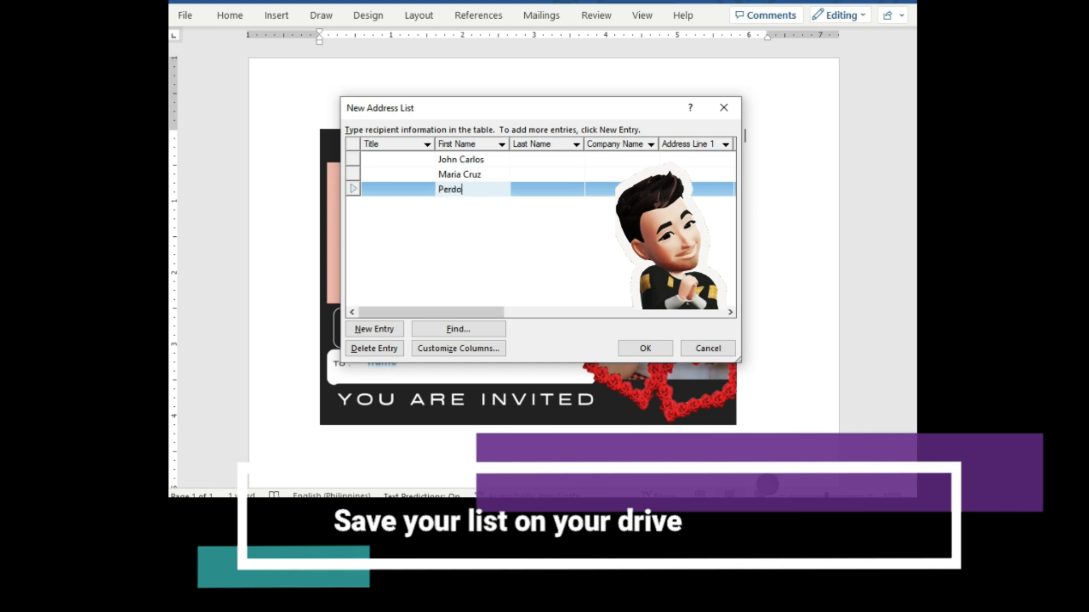
key(BackSpace)
key(BackSpace)
key(BackSpace)
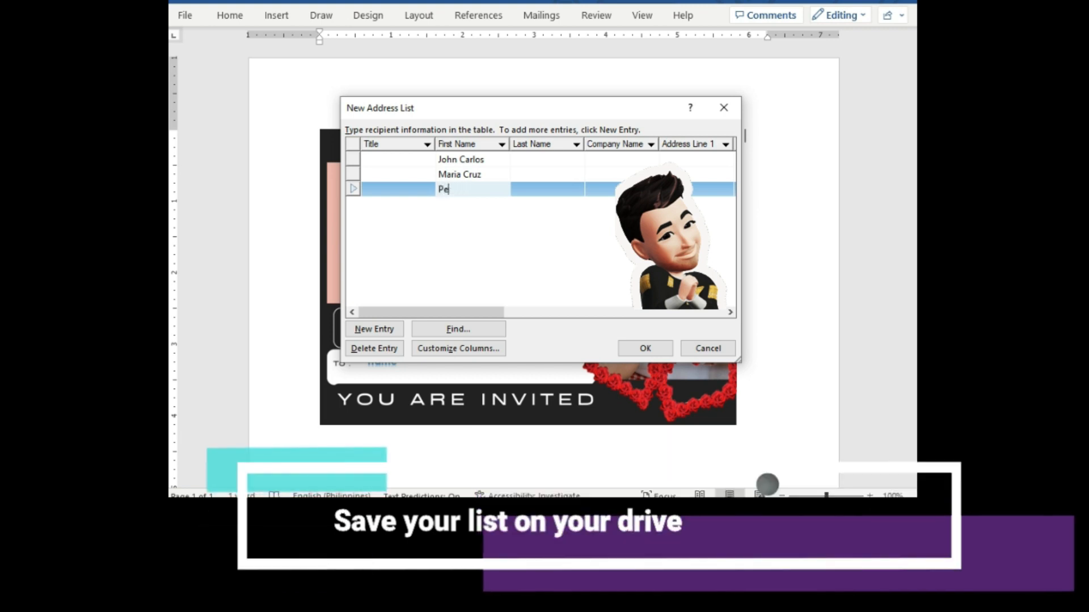
text(dro Dela)
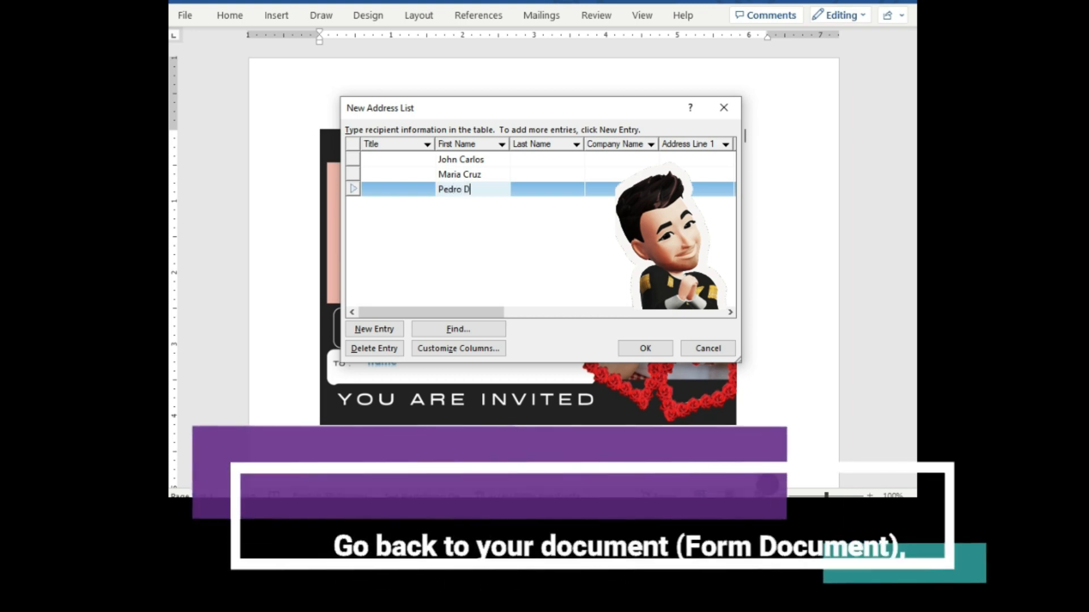
key(BackSpace)
key(BackSpace)
key(BackSpace)
key(BackSpace)
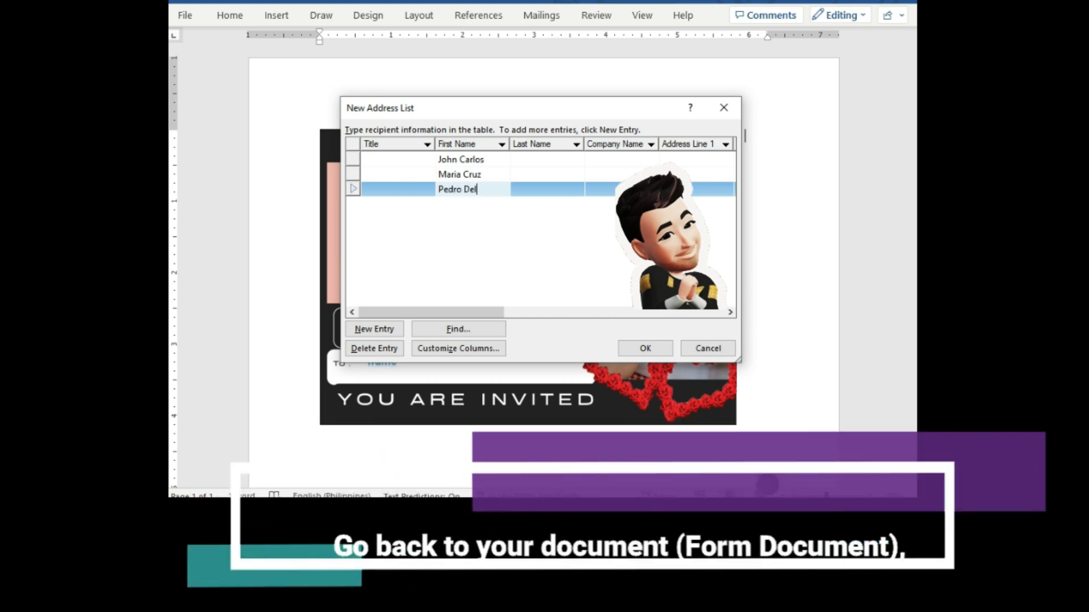
text(Sta Ana)
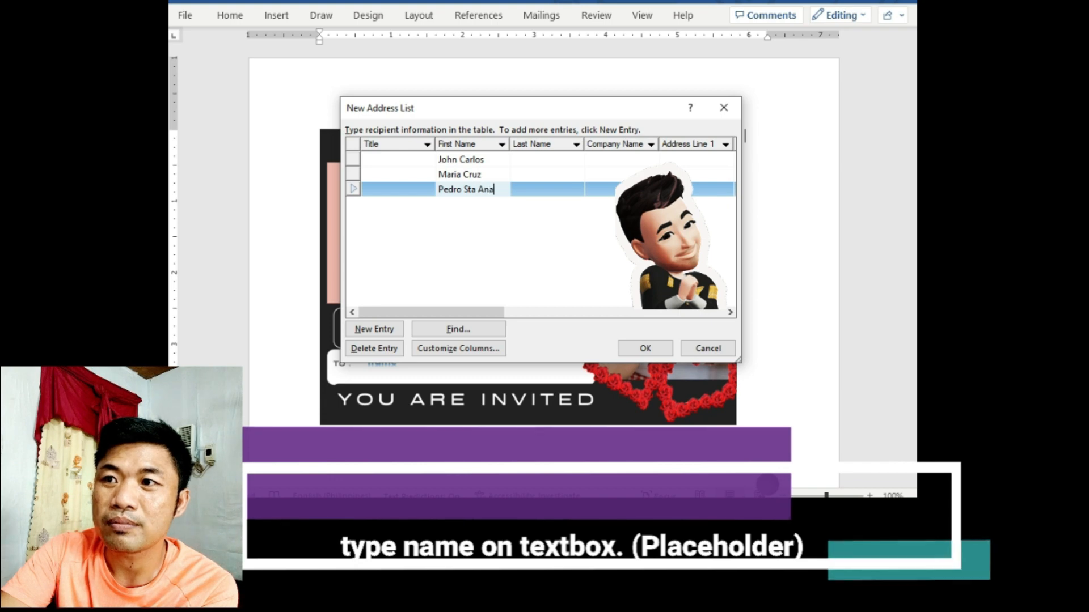
click(645, 348)
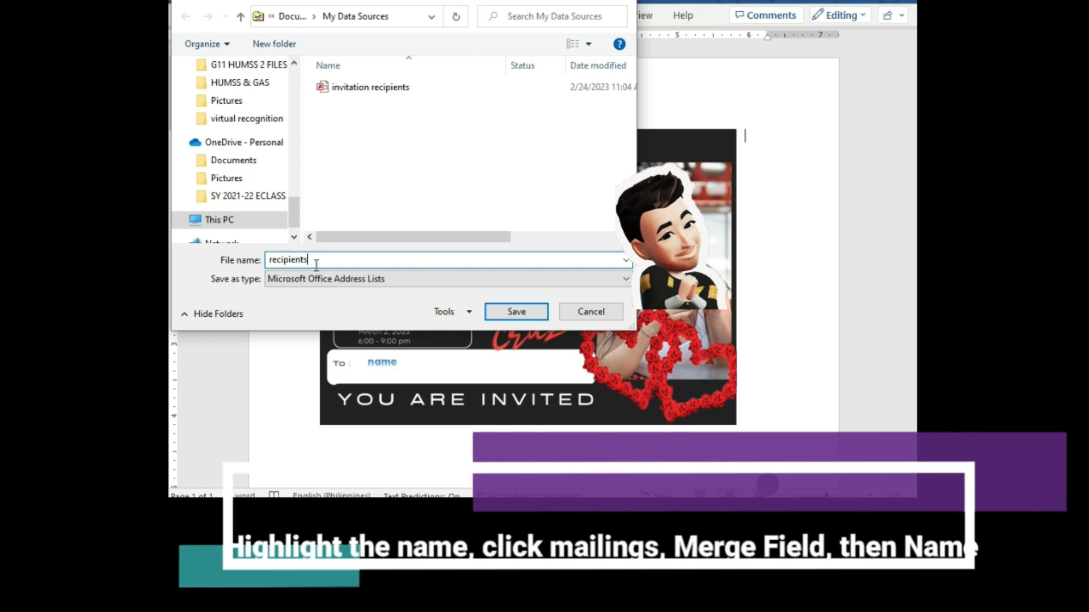
- Save the recipient list as 'recipients 2' in the Documents folder
text(2)
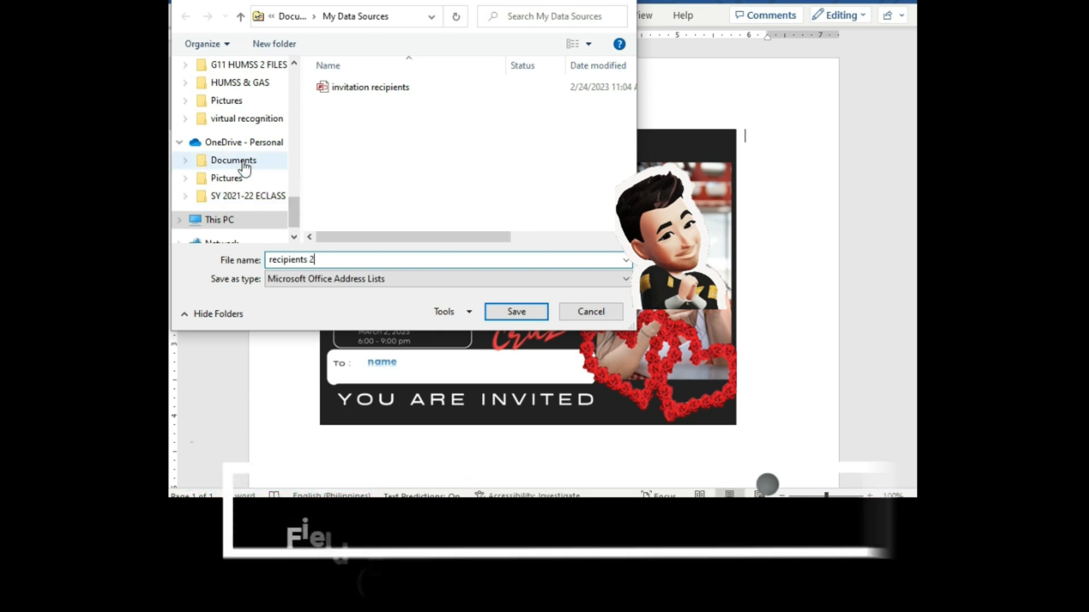
scroll(294, 226, down, 1)
scroll(294, 225, up, 5)
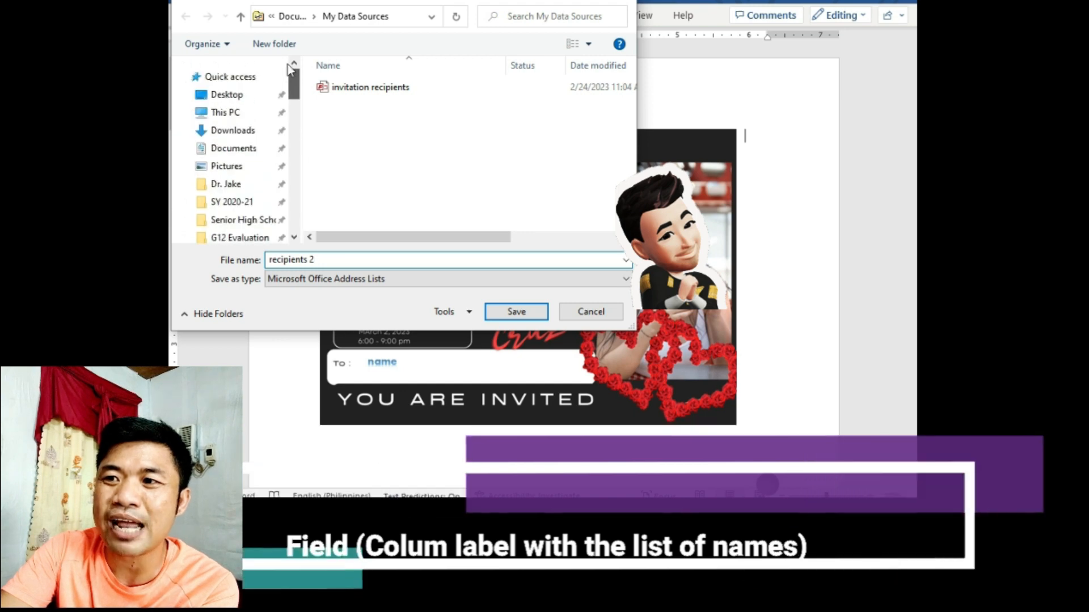
click(244, 149)
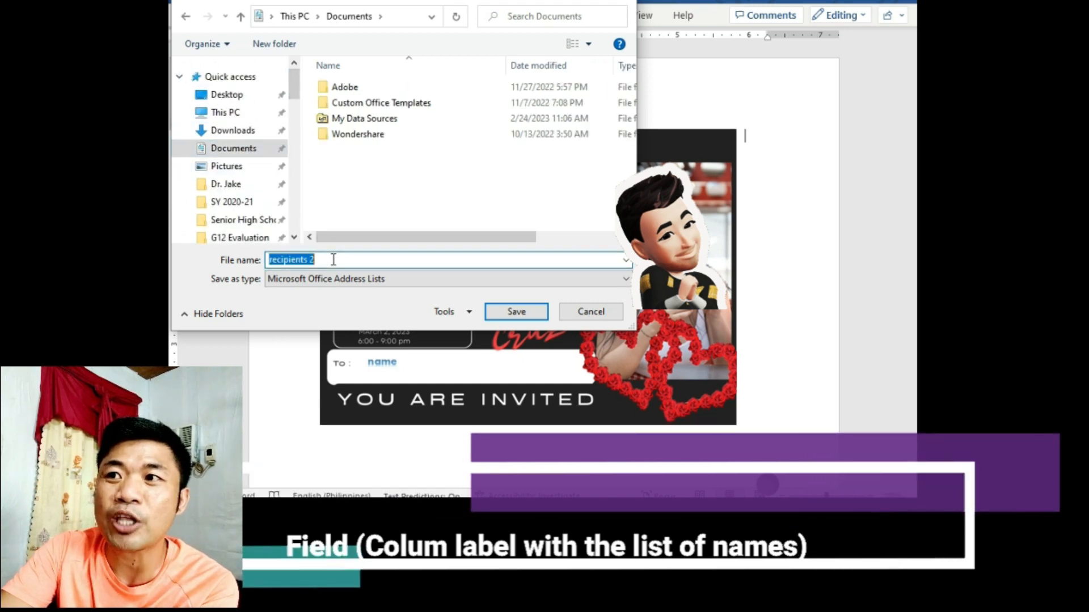
click(513, 312)
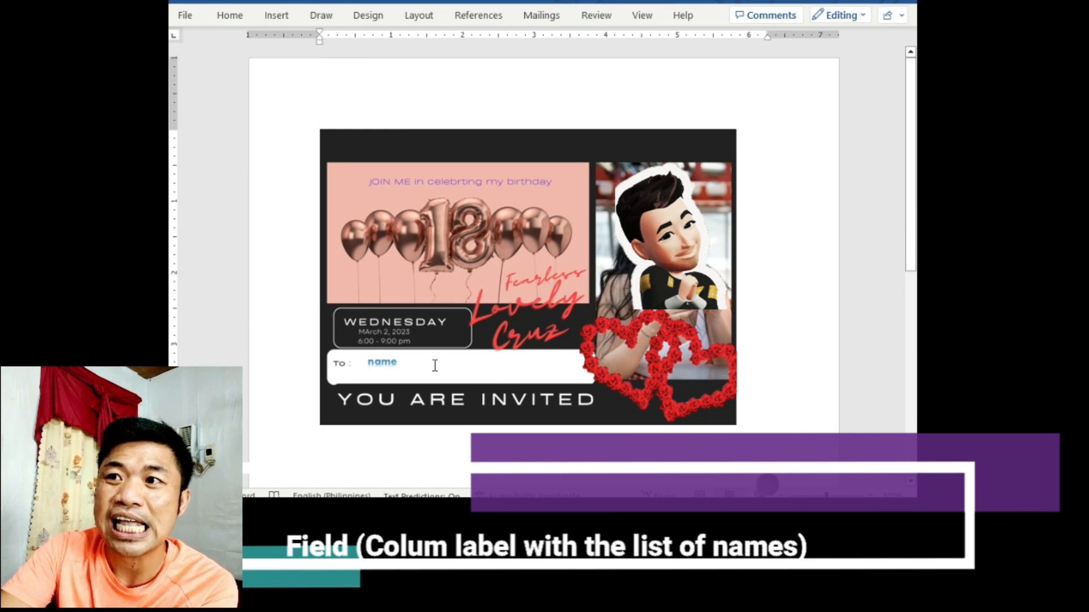
- Replace the 'name' placeholder with the First_Name merge field
click(430, 369)
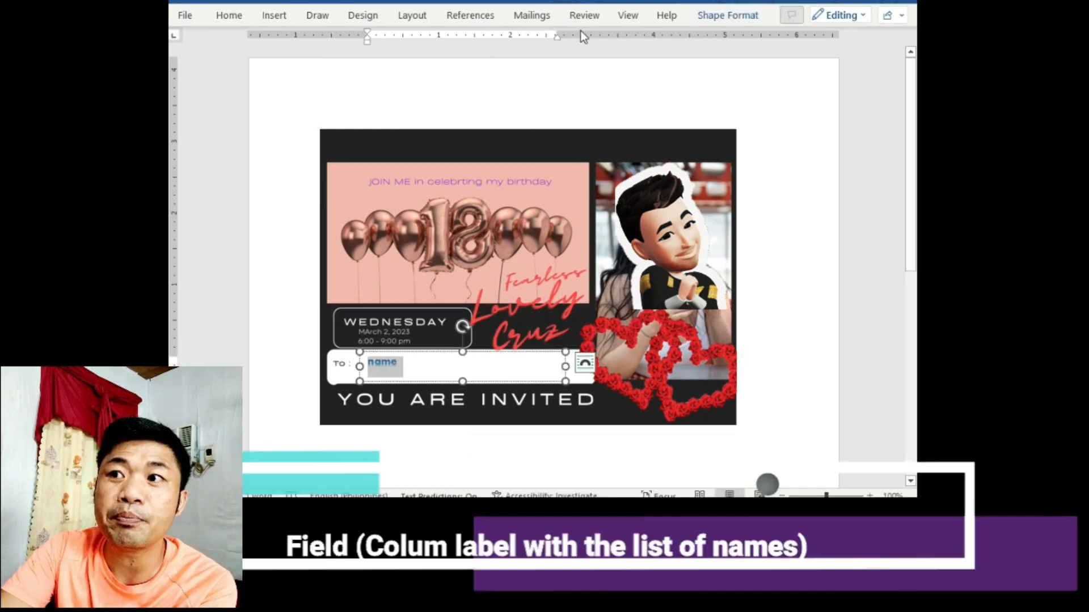
click(532, 15)
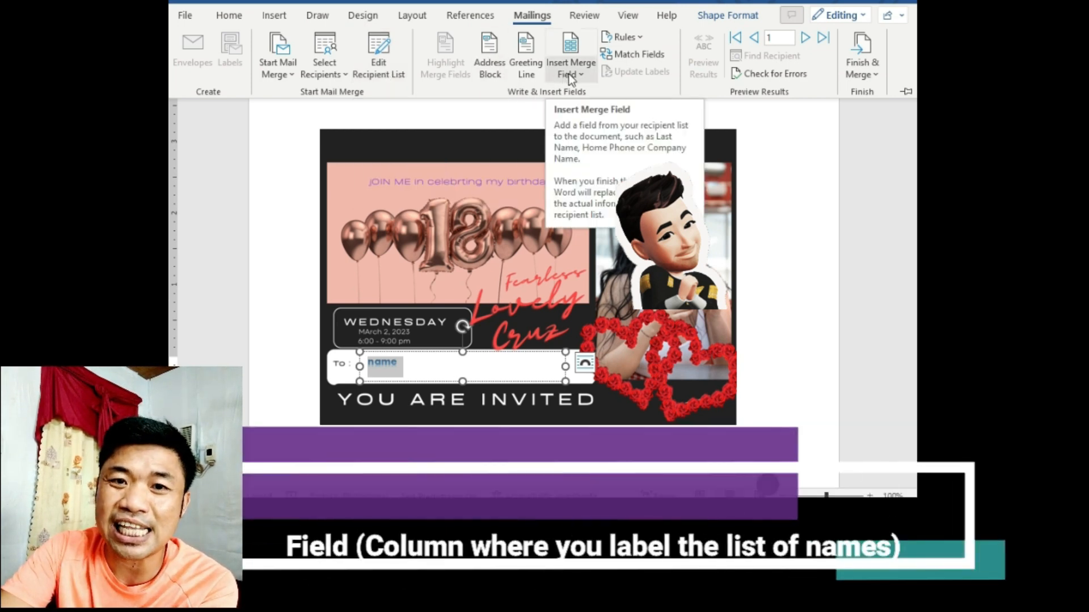
click(569, 74)
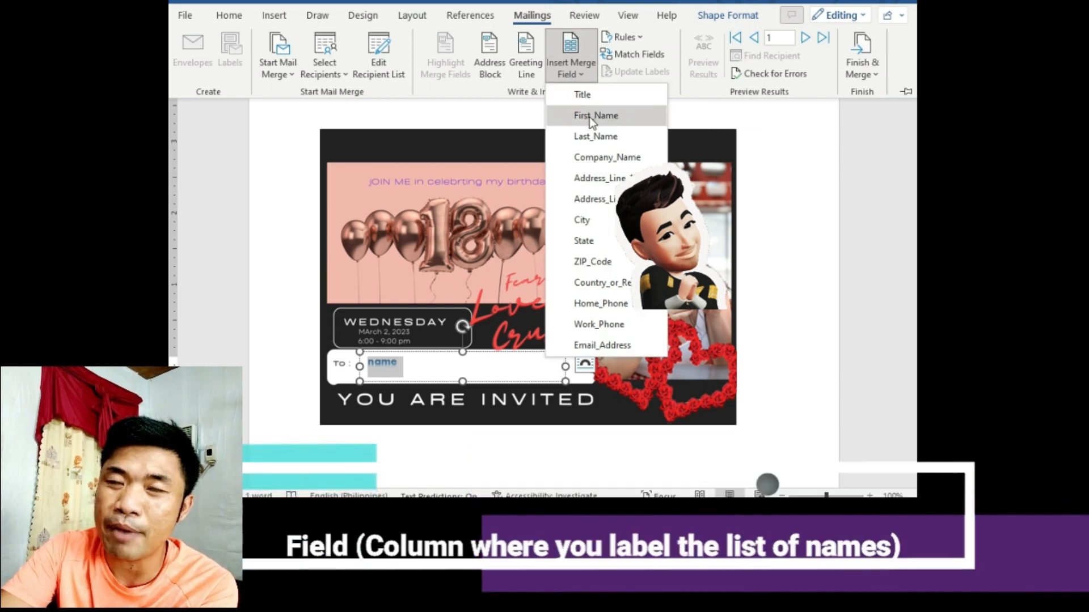
click(590, 116)
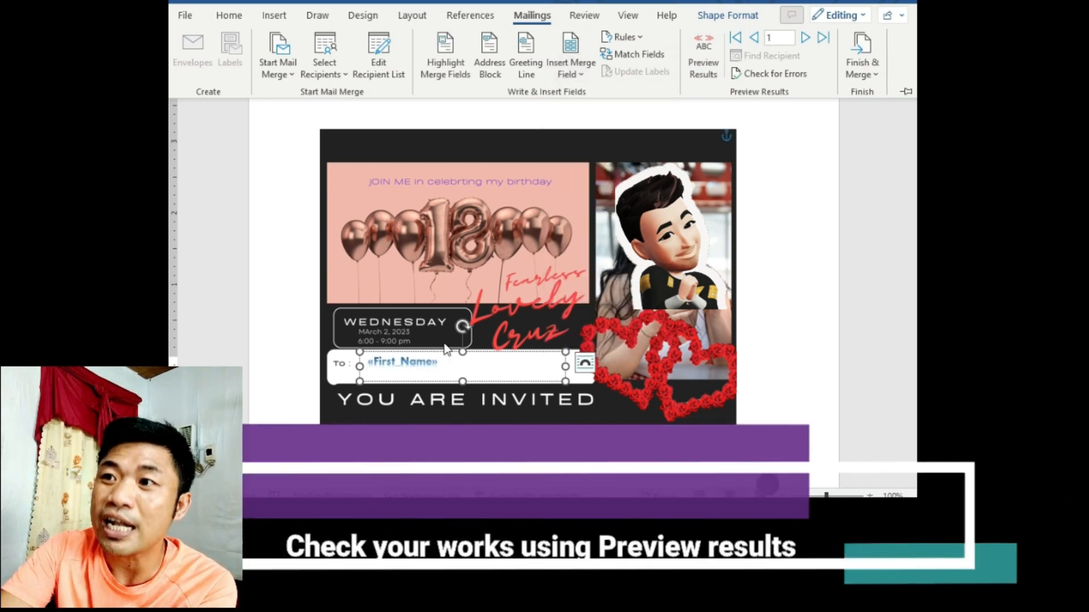
- Centre the «First_Name» field in the To box and deselect the text box
click(231, 16)
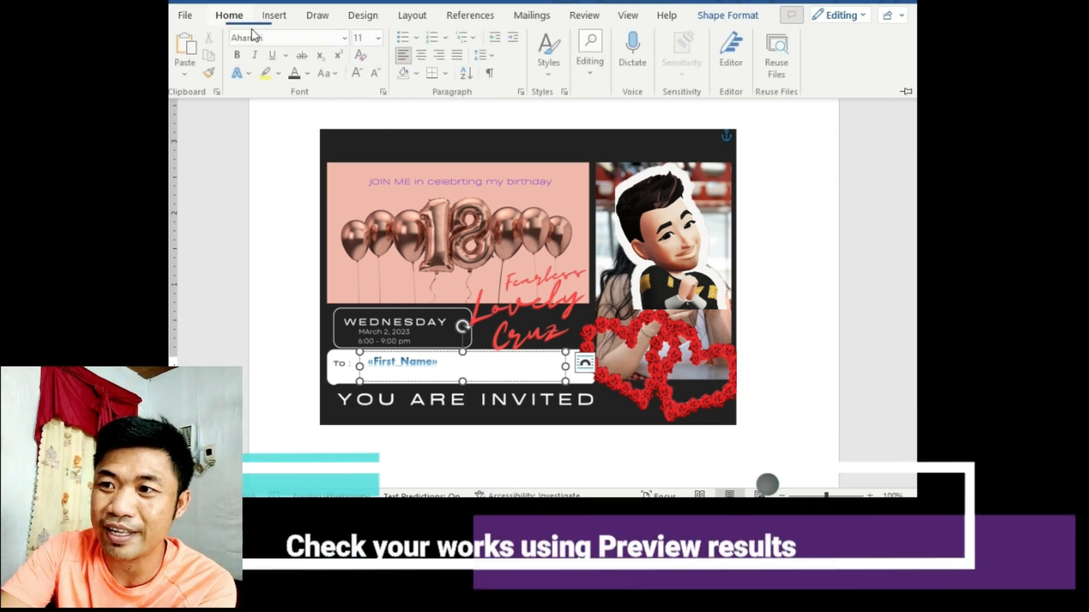
click(424, 56)
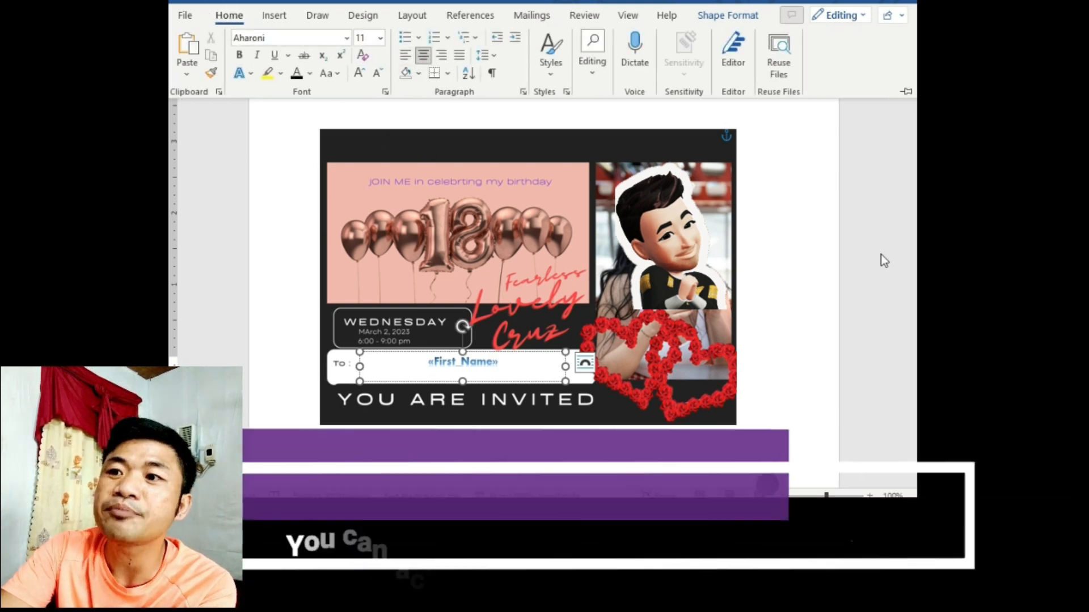
click(847, 341)
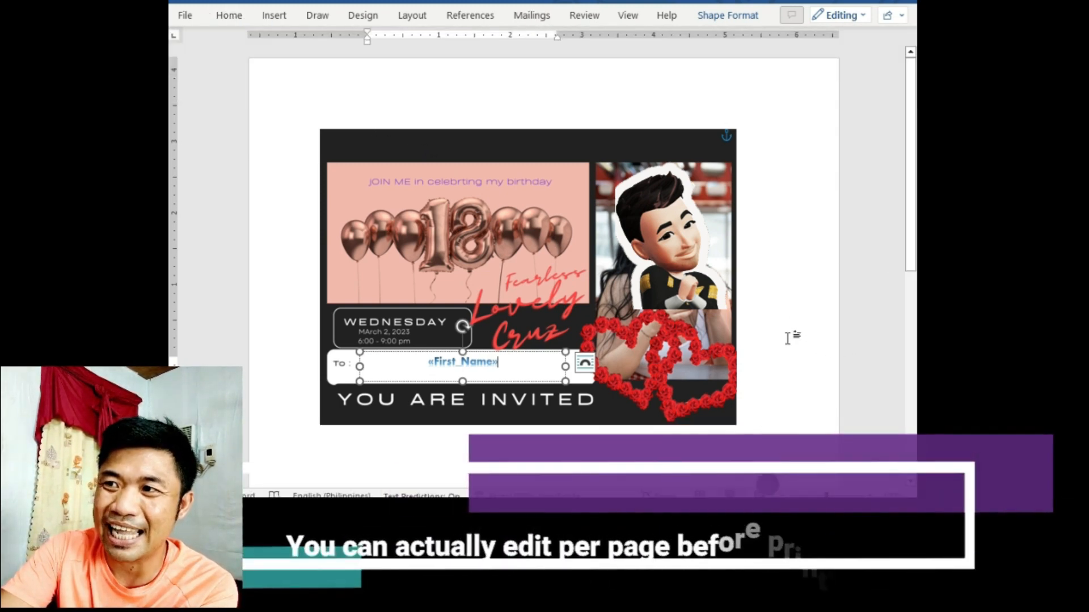
click(812, 329)
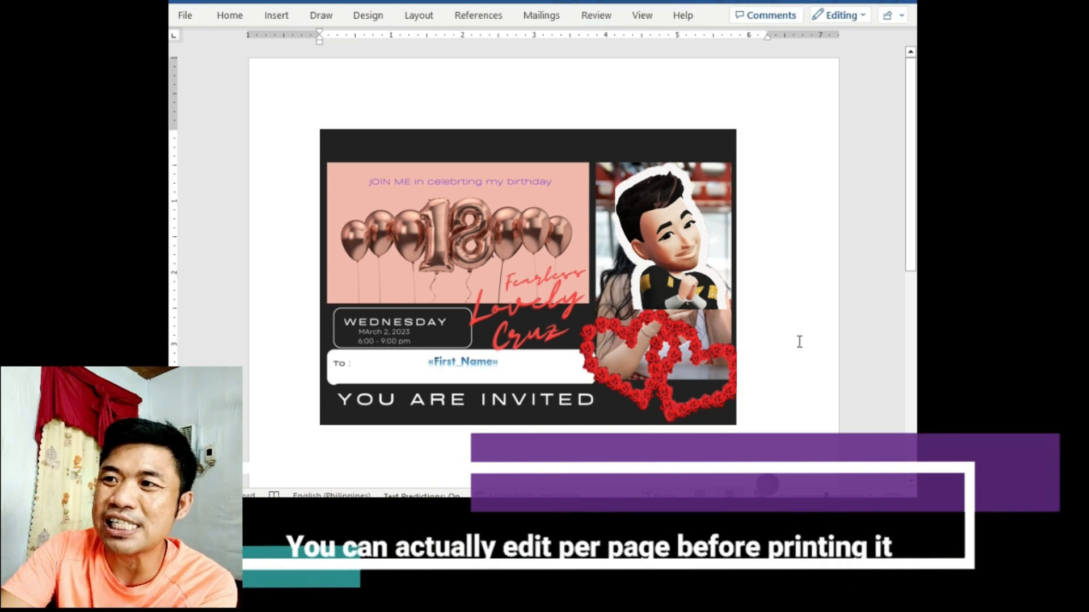
- Preview the invitation for each of the three recipients, then open the Finish & Merge options
click(548, 17)
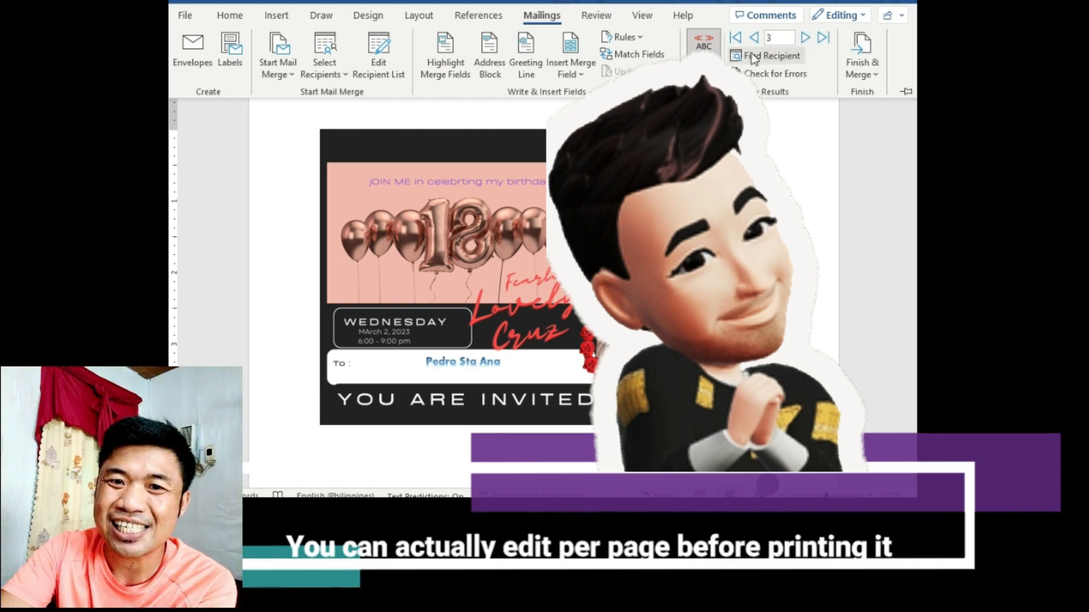
click(754, 38)
click(753, 38)
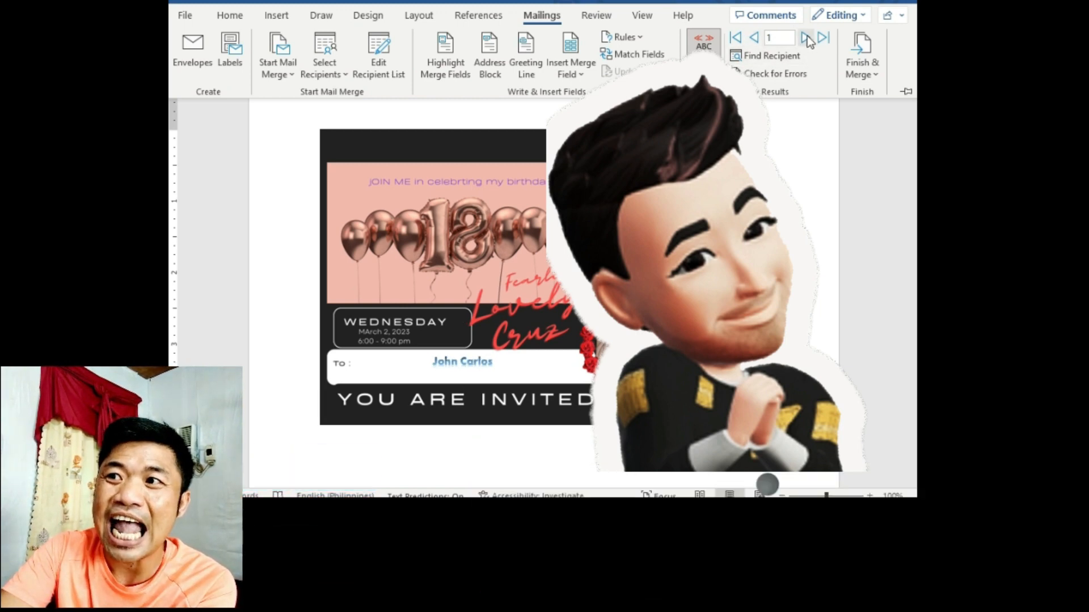
click(806, 39)
click(805, 38)
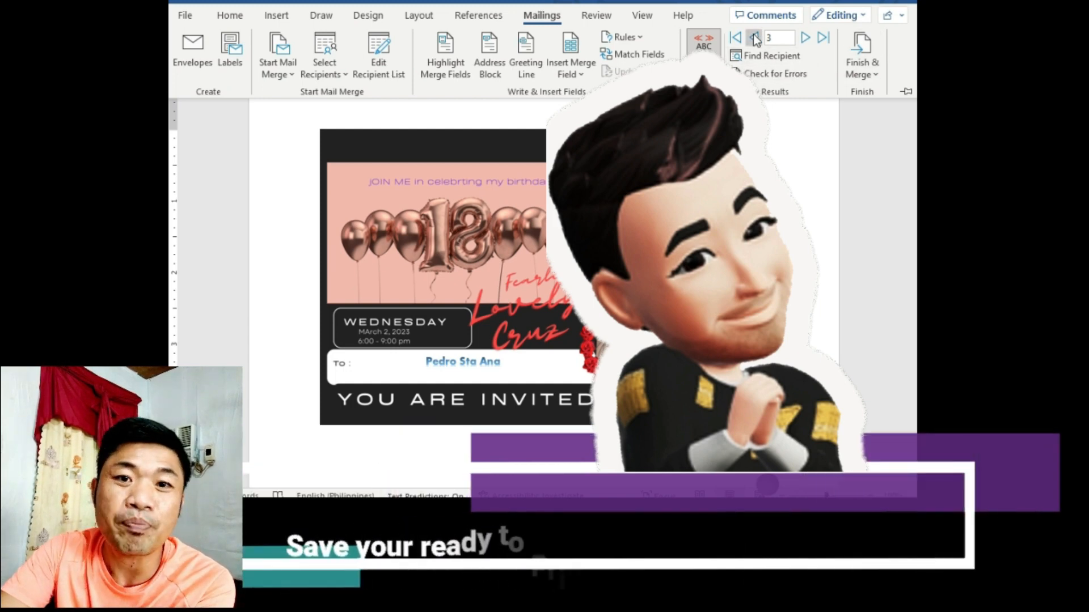
click(805, 38)
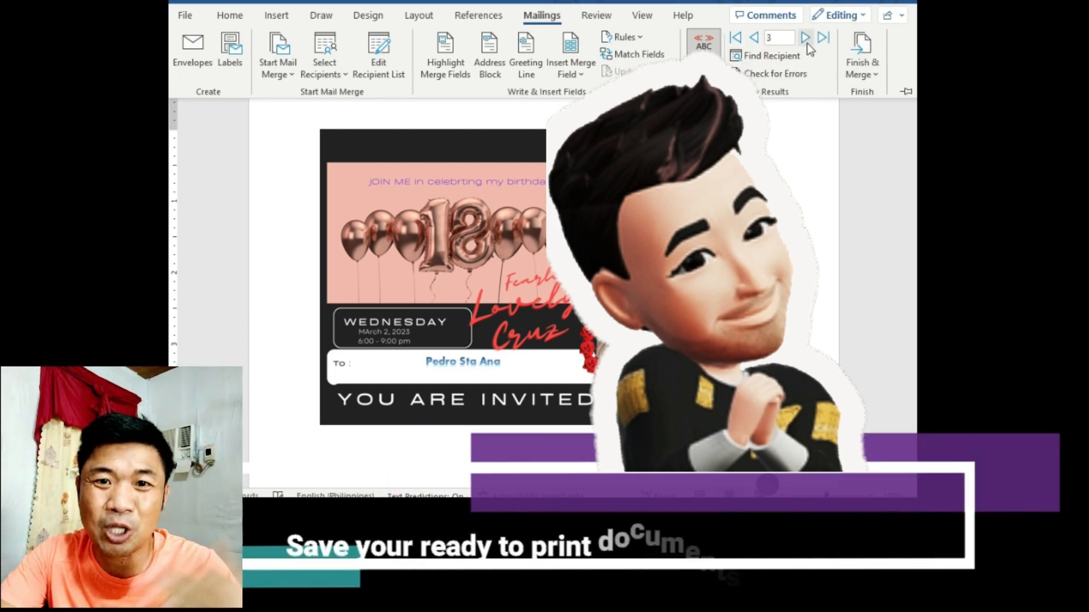
click(863, 78)
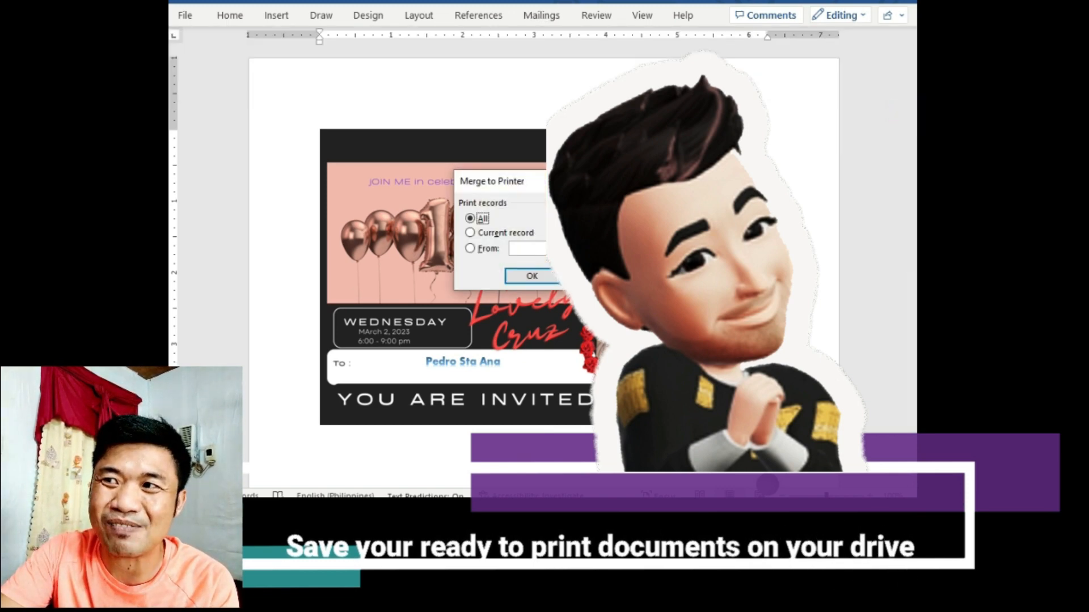
- Cancel printing and merge all records into a new document via Edit Individual Documents
click(593, 276)
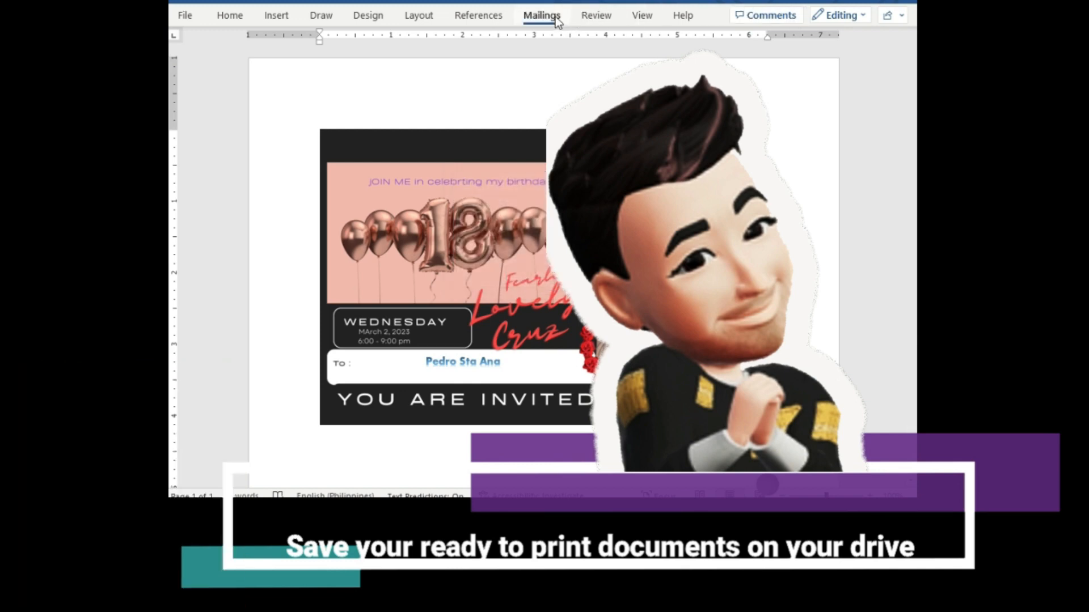
click(557, 22)
click(876, 72)
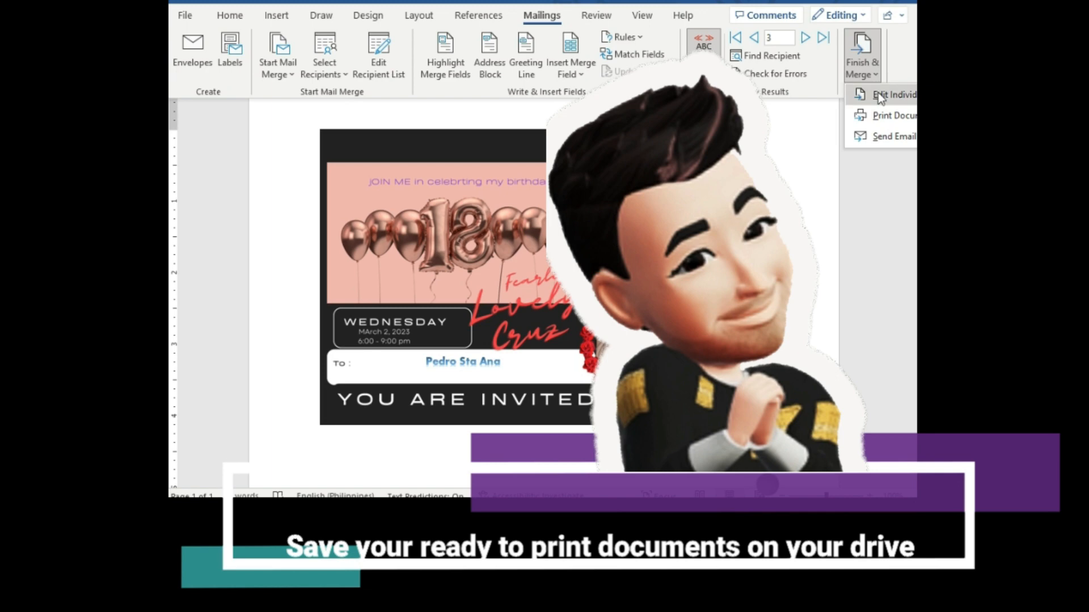
click(877, 93)
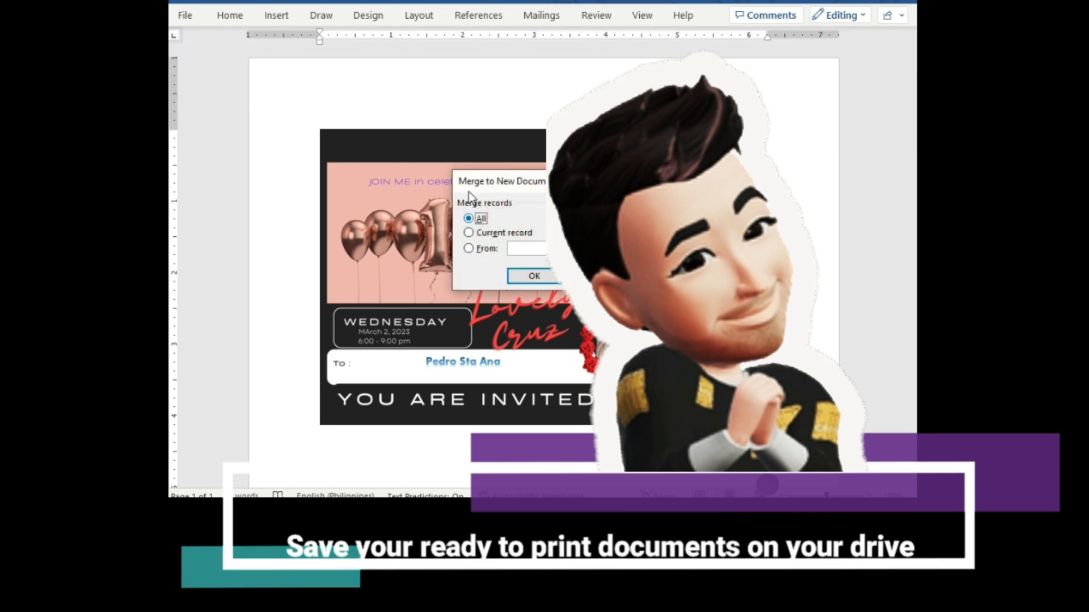
click(534, 276)
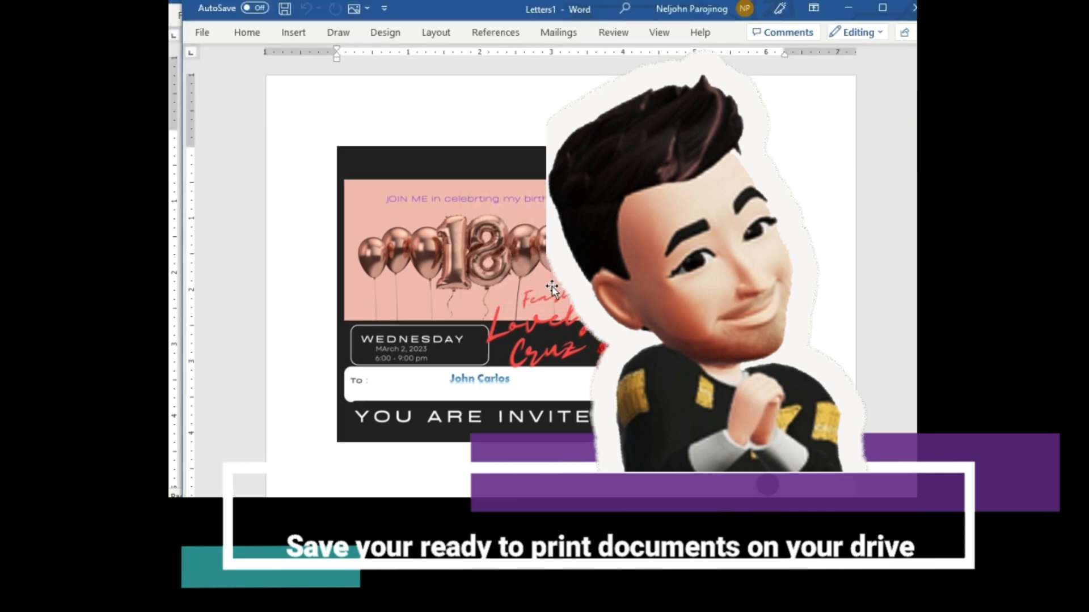
- Scroll through the merged Letters1 pages to check each personalised card
scroll(853, 266, down, 10)
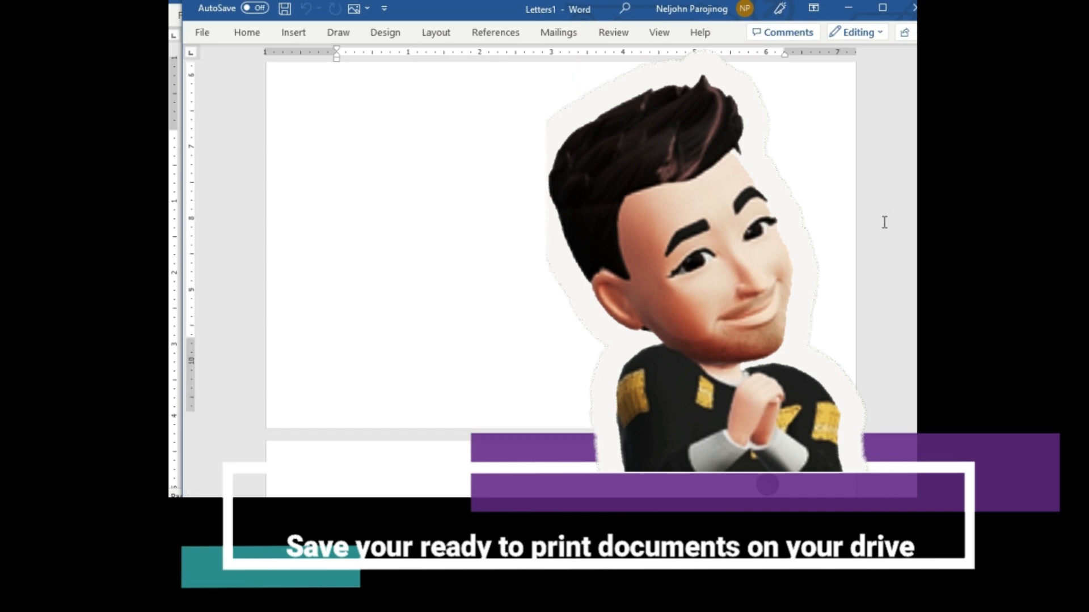
scroll(881, 229, down, 5)
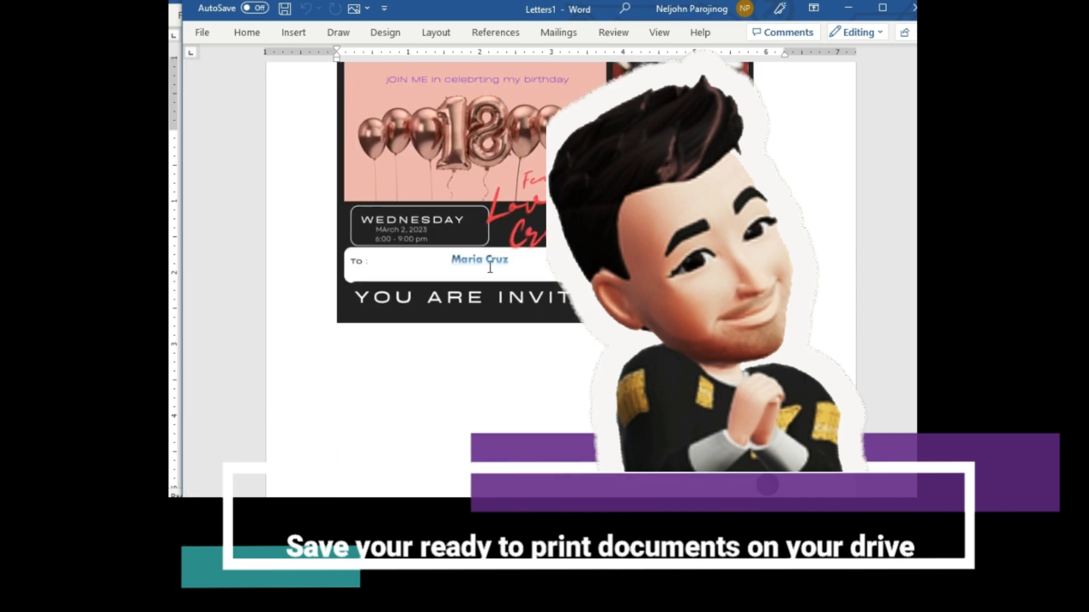
scroll(490, 267, down, 10)
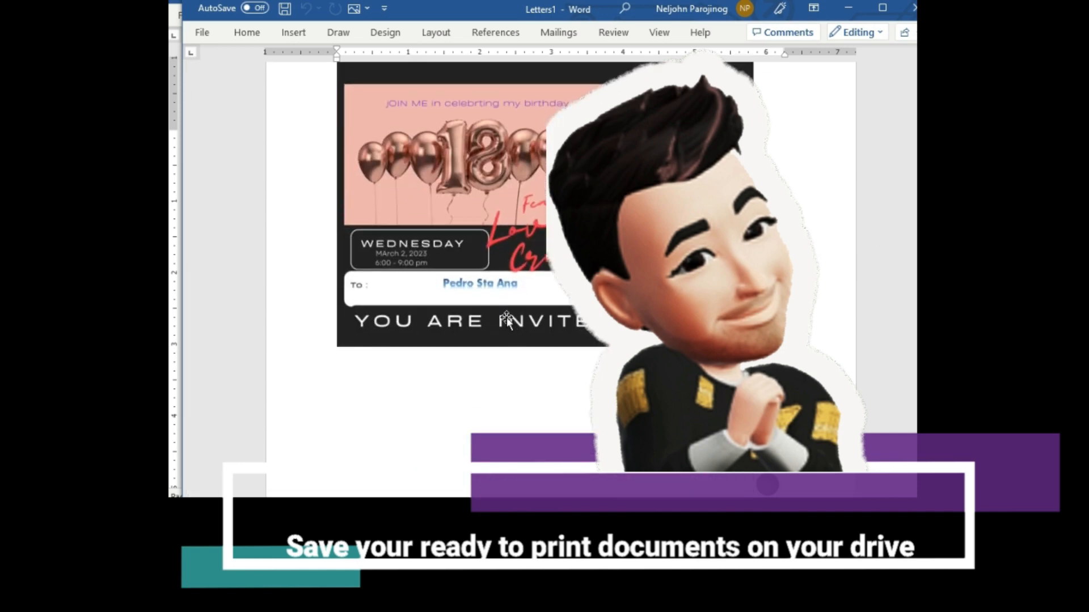
scroll(505, 317, down, 5)
scroll(556, 328, up, 5)
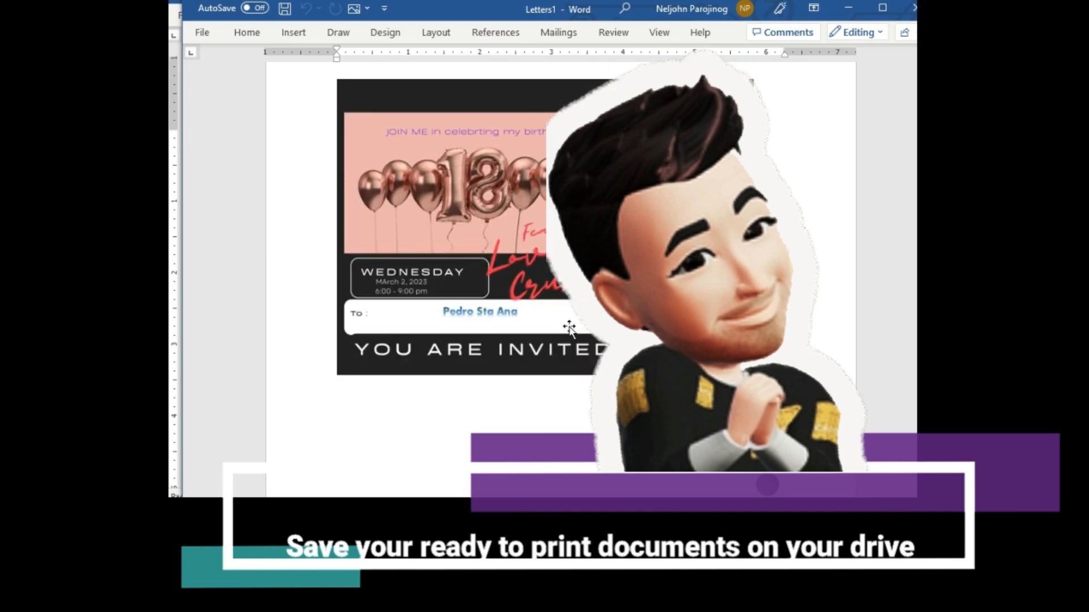
scroll(569, 328, up, 3)
scroll(841, 185, down, 2)
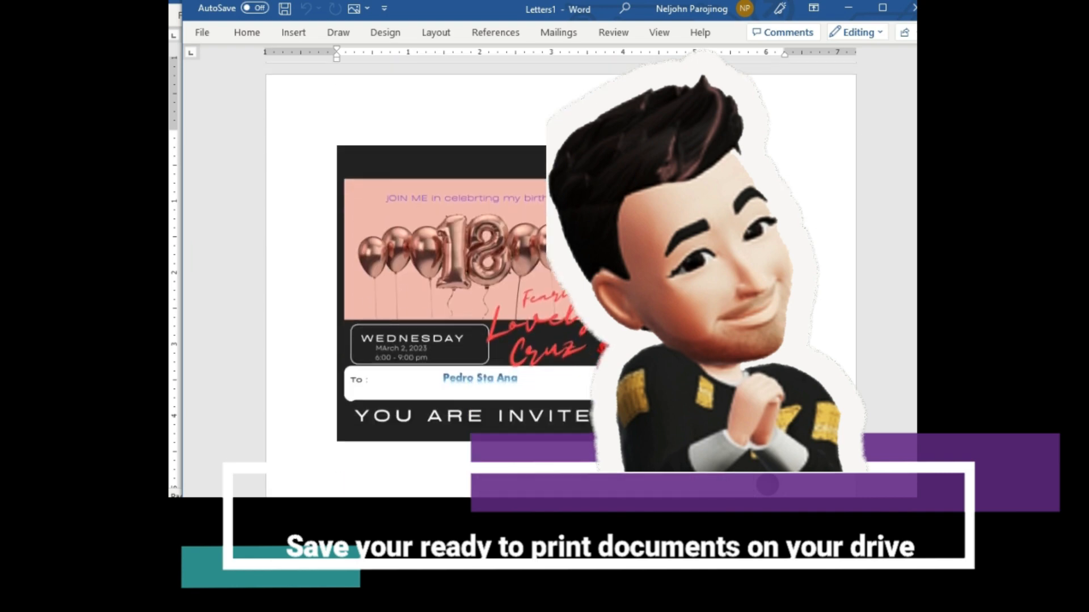
scroll(479, 335, down, 1)
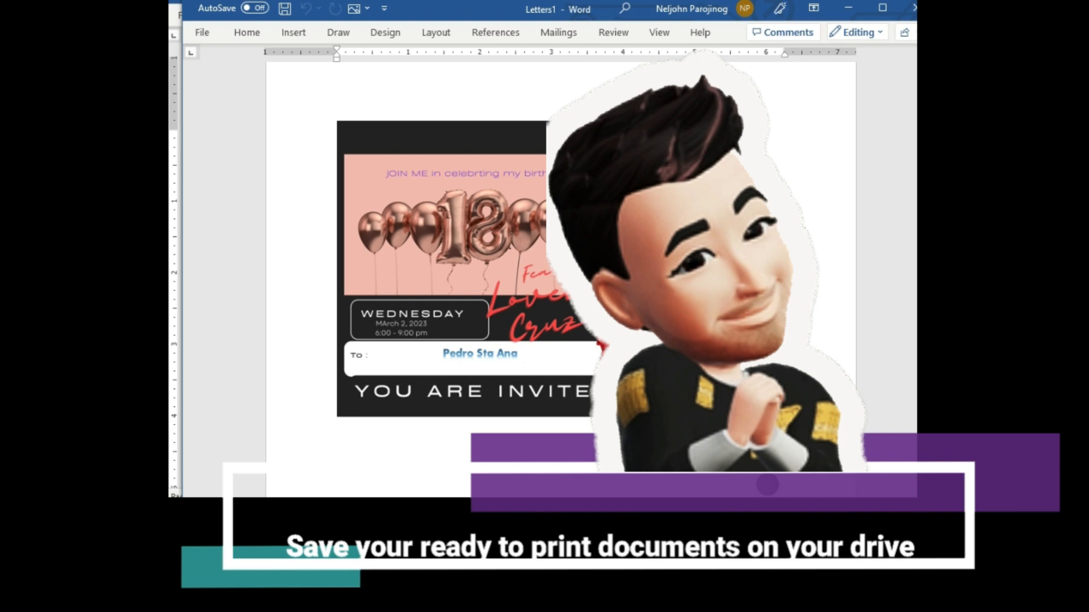
scroll(482, 255, up, 3)
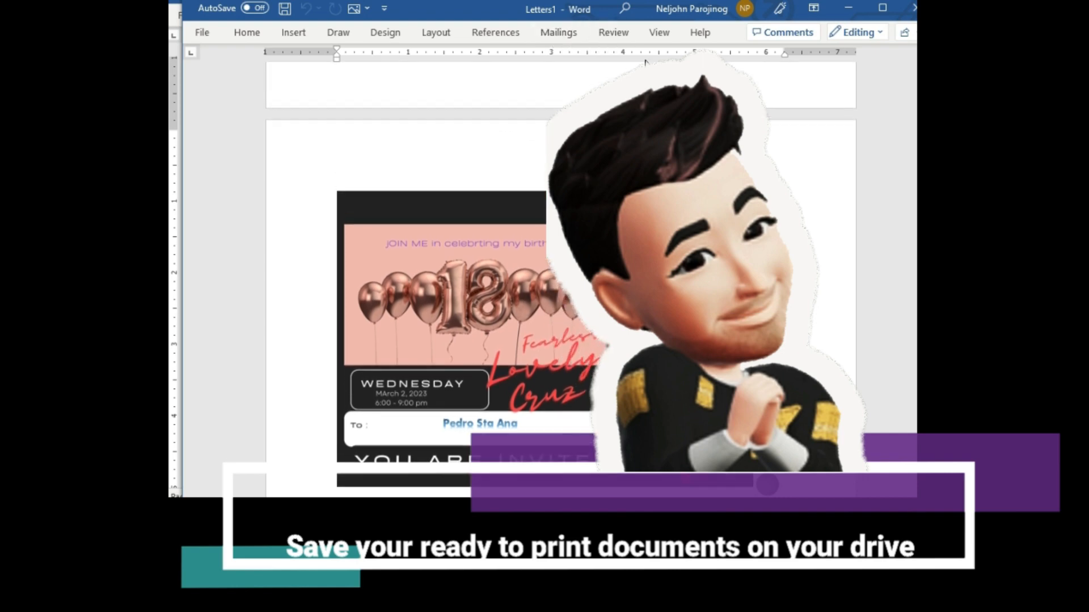
- Save the merged document with Ctrl+S, typing 'invitatio' as the new file name
click(559, 33)
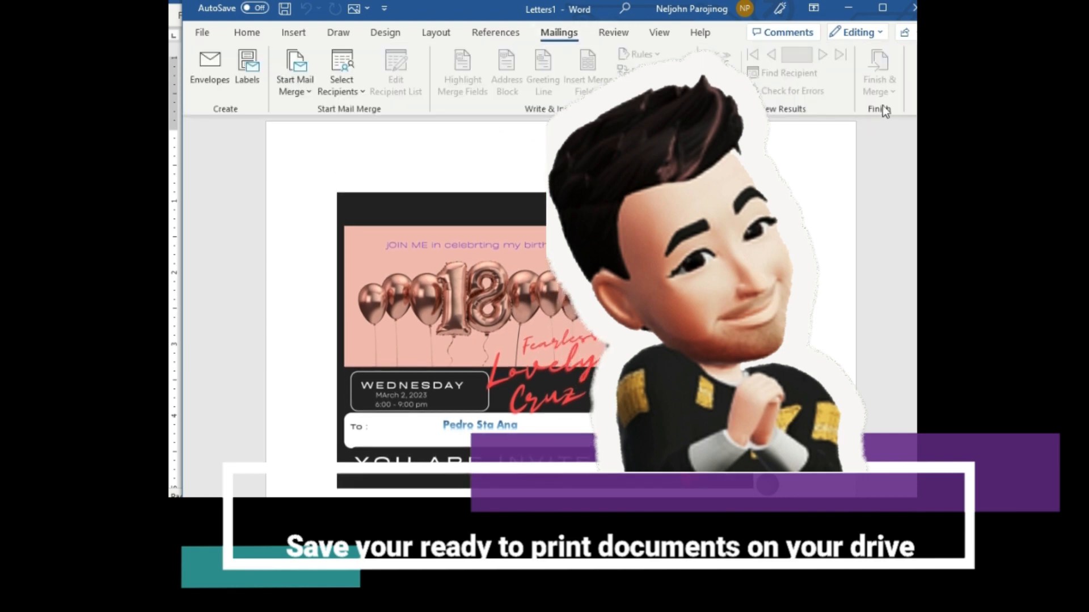
click(880, 251)
scroll(881, 250, down, 5)
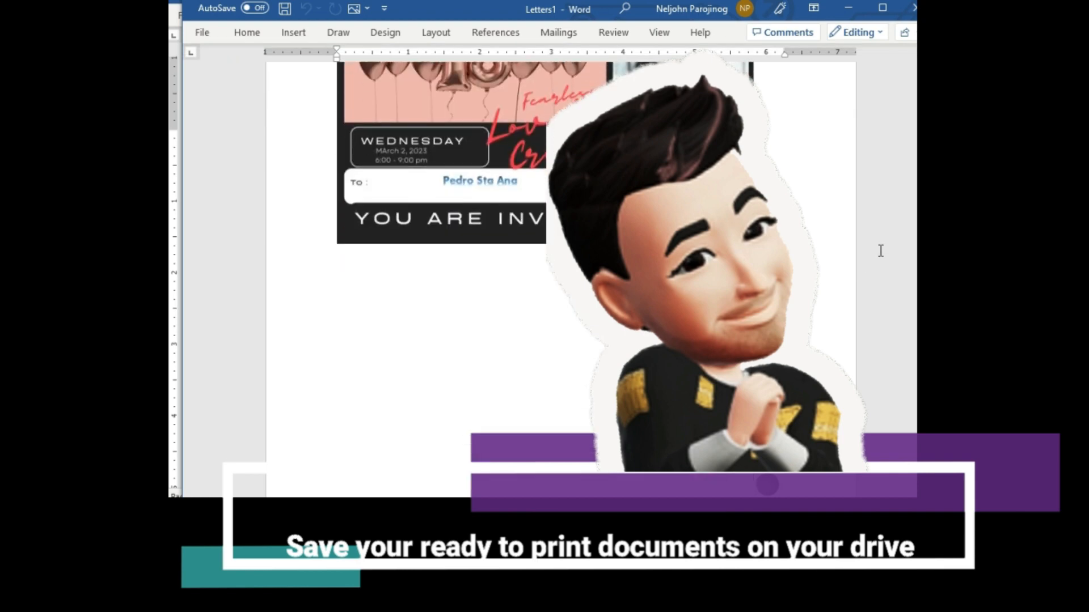
scroll(880, 250, up, 5)
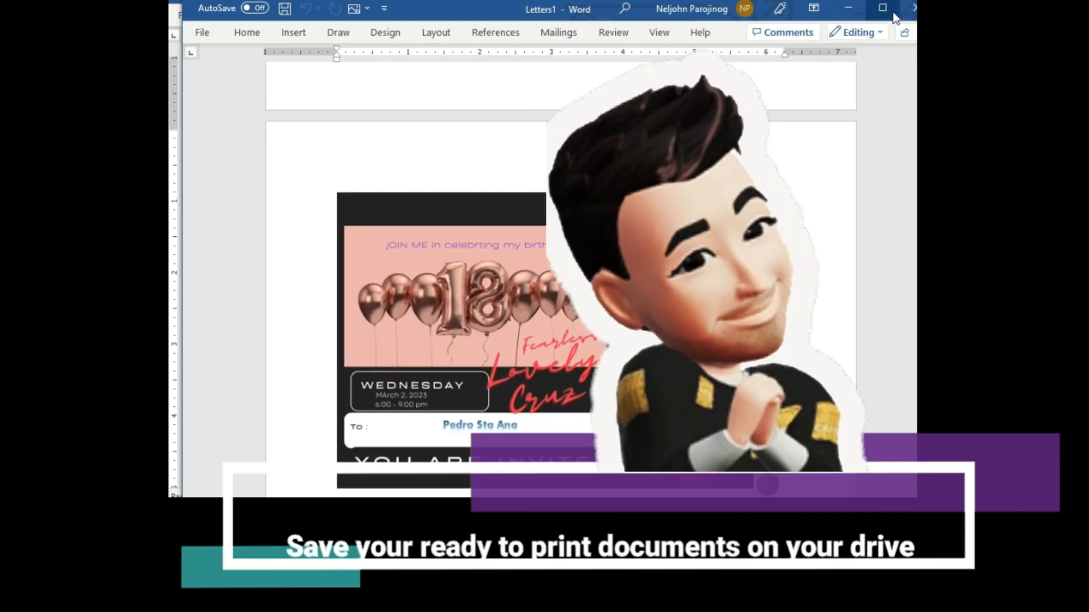
click(559, 33)
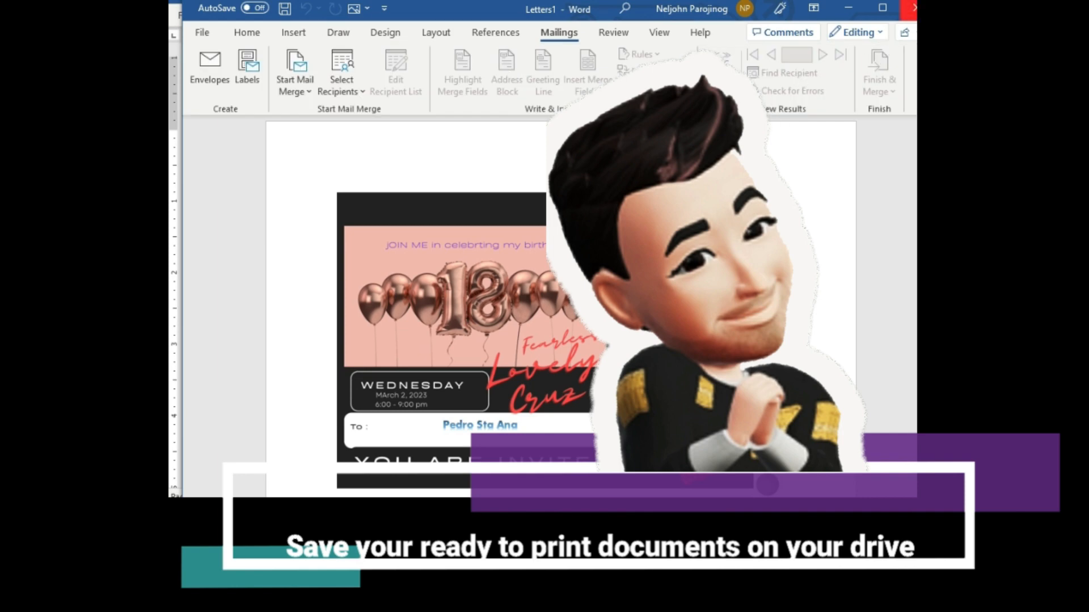
key(ctrl+s)
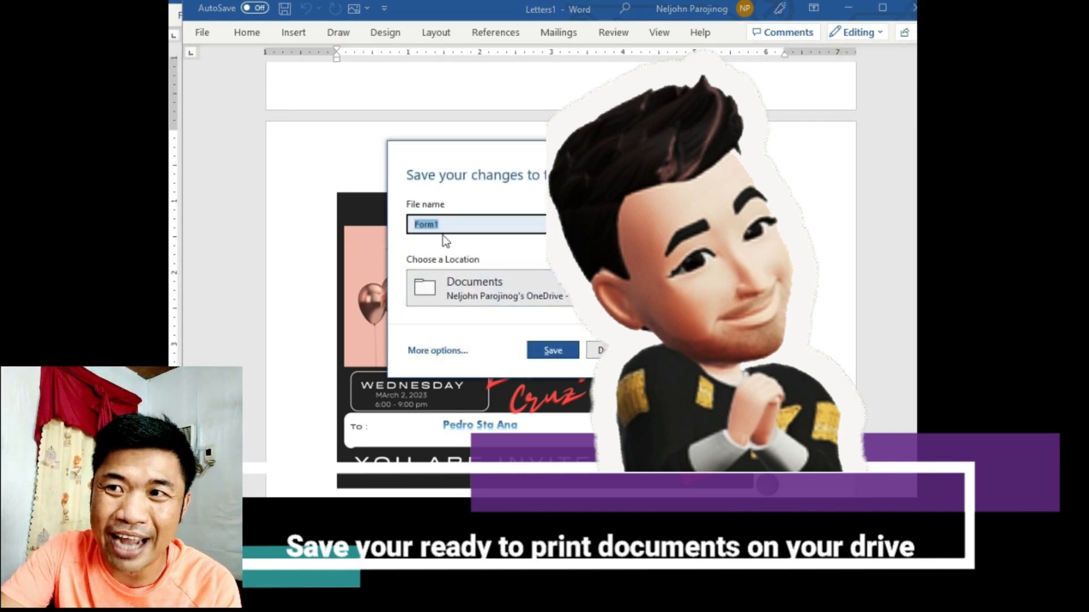
text(in)
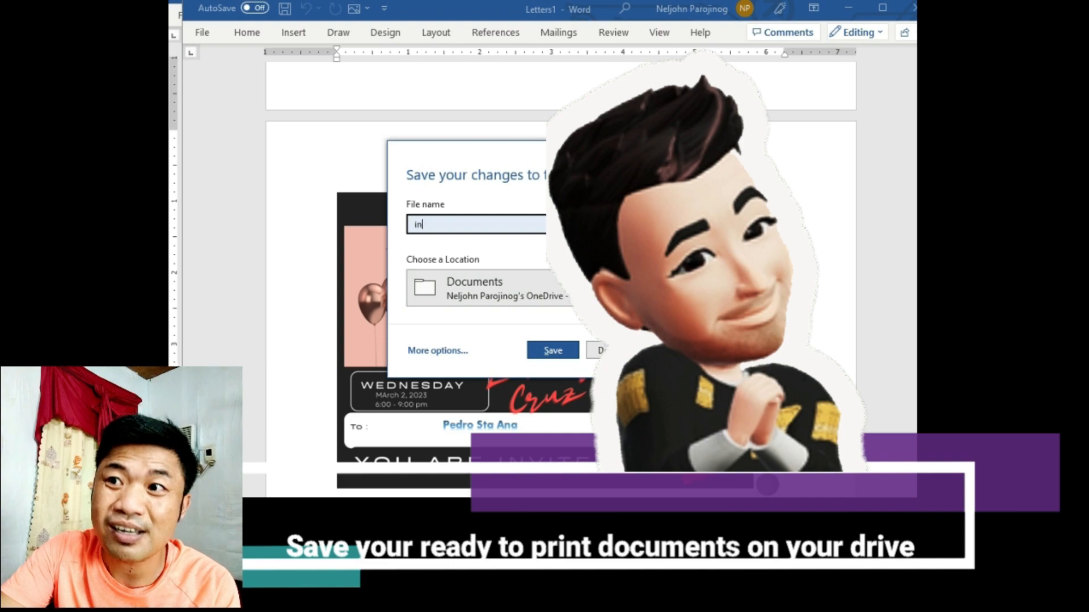
text(vitatio)
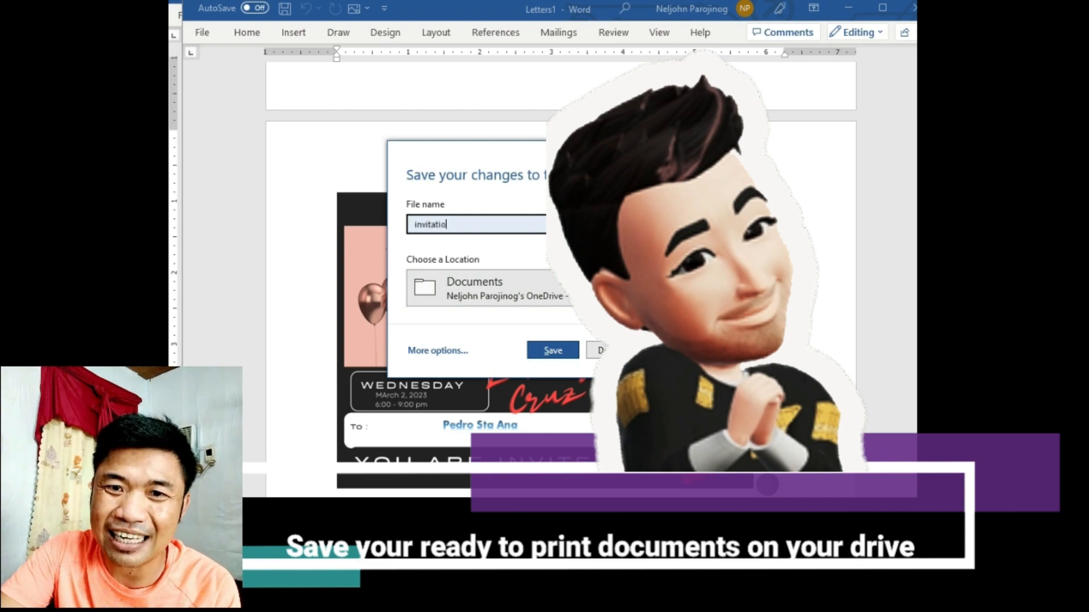